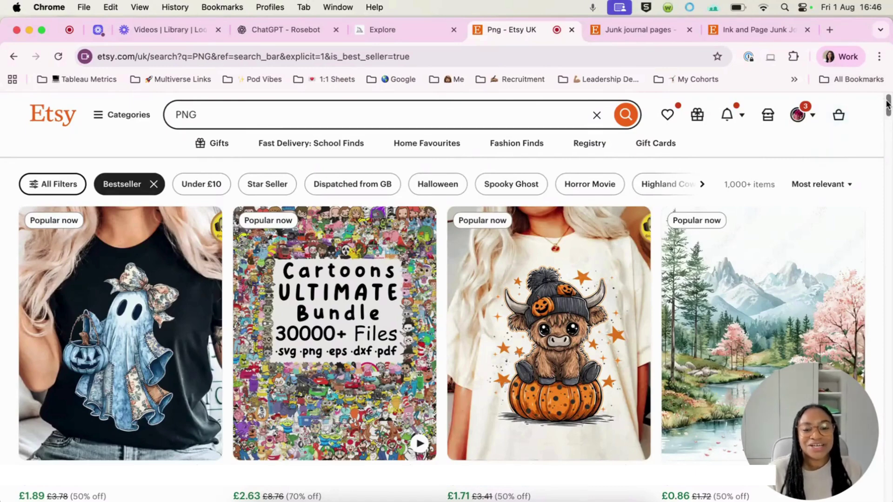
pyautogui.moveTo(888, 106); pyautogui.dragTo(889, 112)
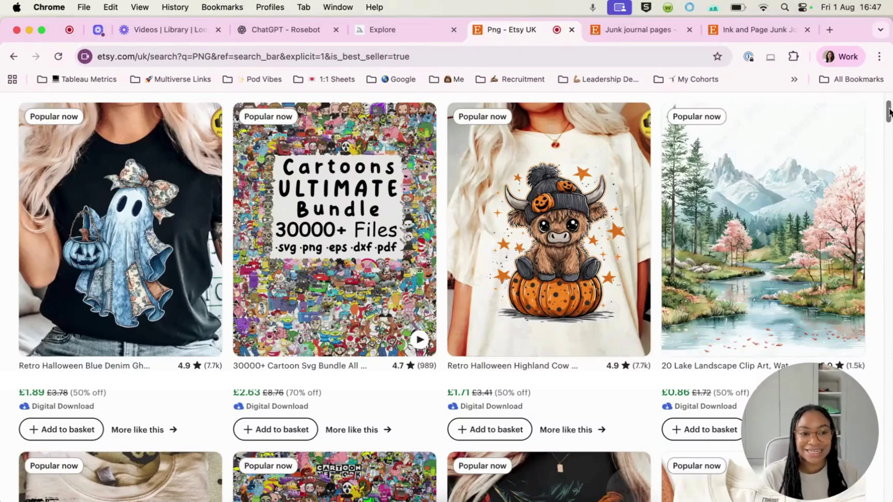
pyautogui.scroll(-1, 636, 343)
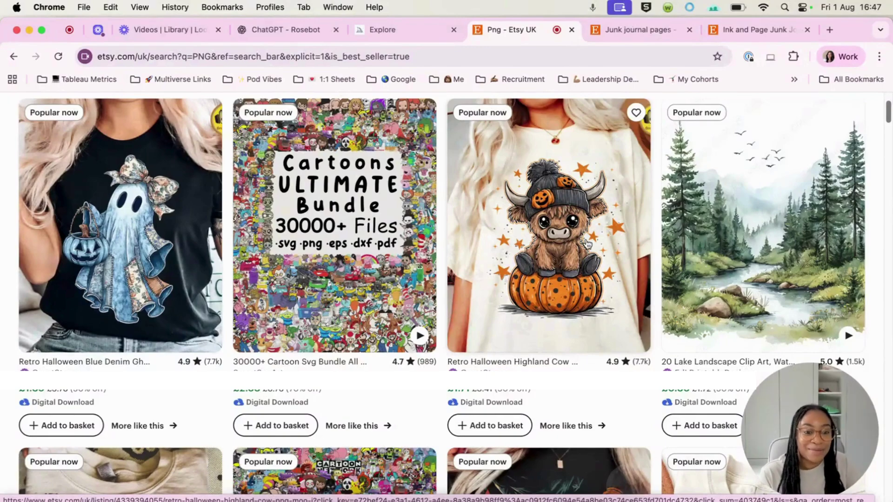
pyautogui.scroll(-4, 587, 244)
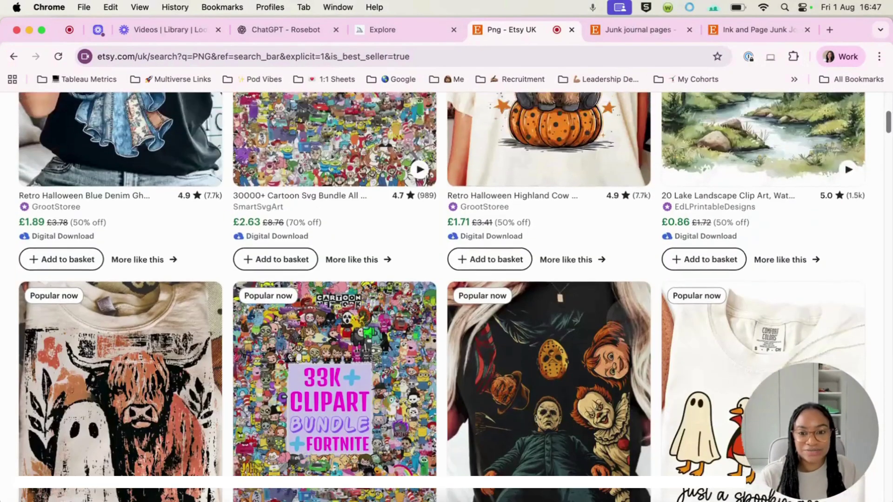
pyautogui.scroll(6, 446, 279)
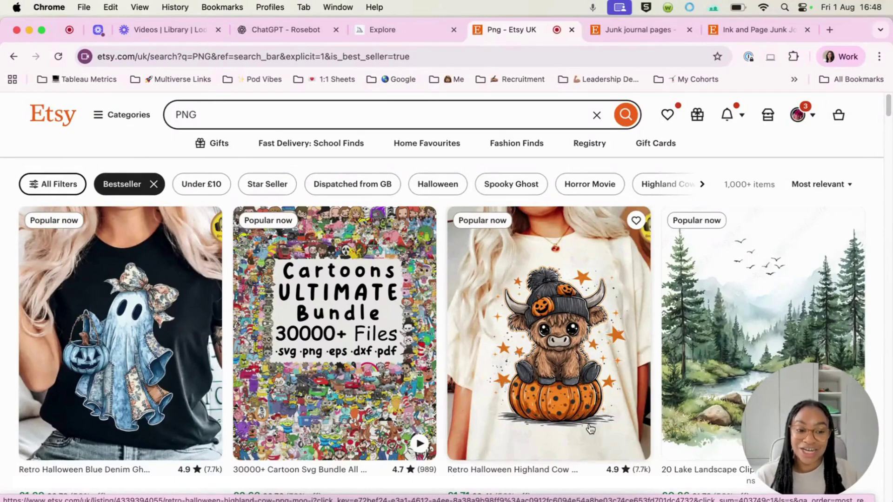
# In the Rosebot assistant, type a request for ideas to improve this image into a different Etsy PNG
pyautogui.click(279, 30)
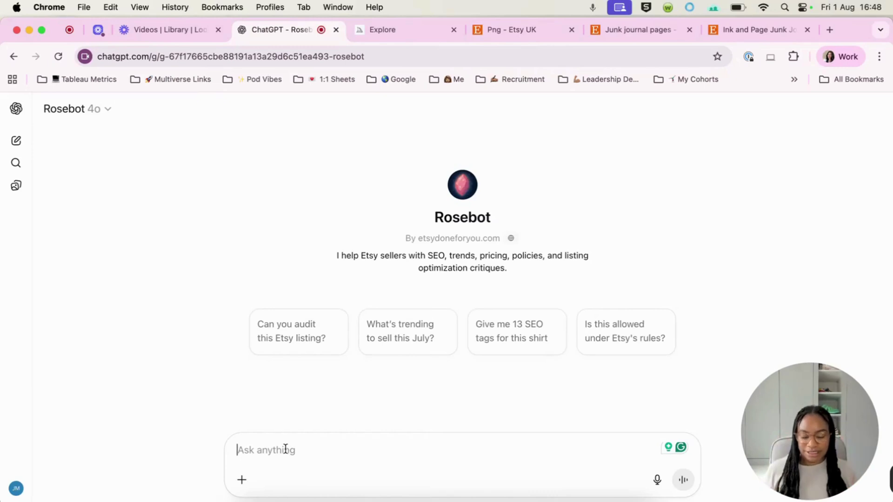
pyautogui.write('I wa')
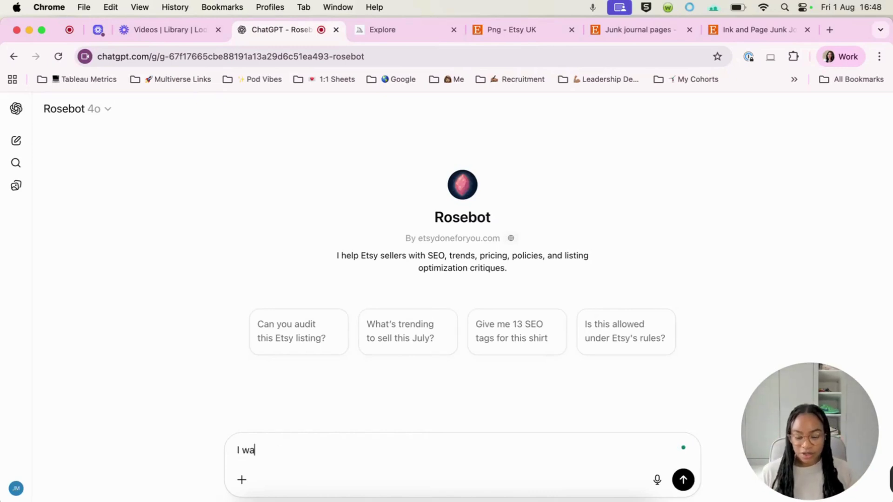
pyautogui.write('nt to create ')
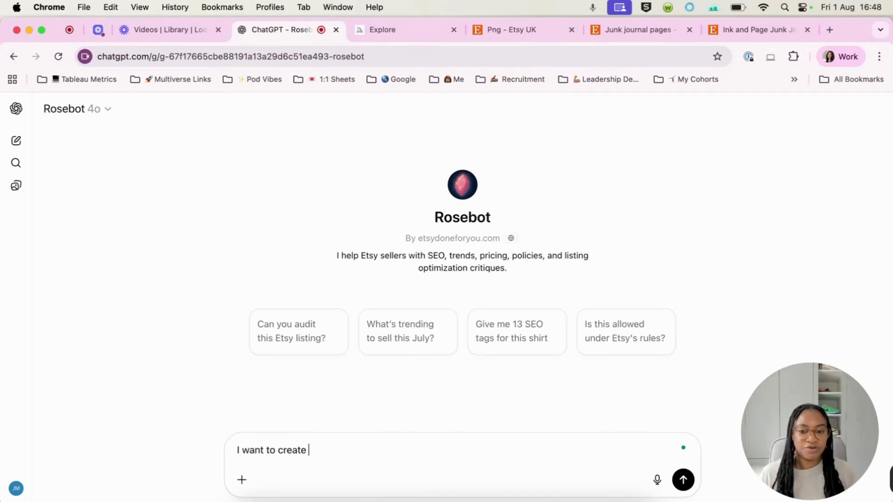
pyautogui.write('a ')
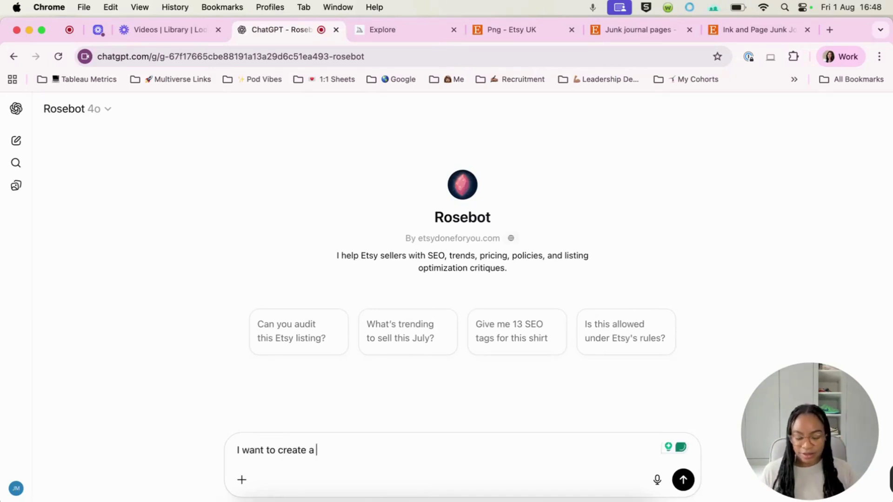
pyautogui.write('png to sell on etsy ')
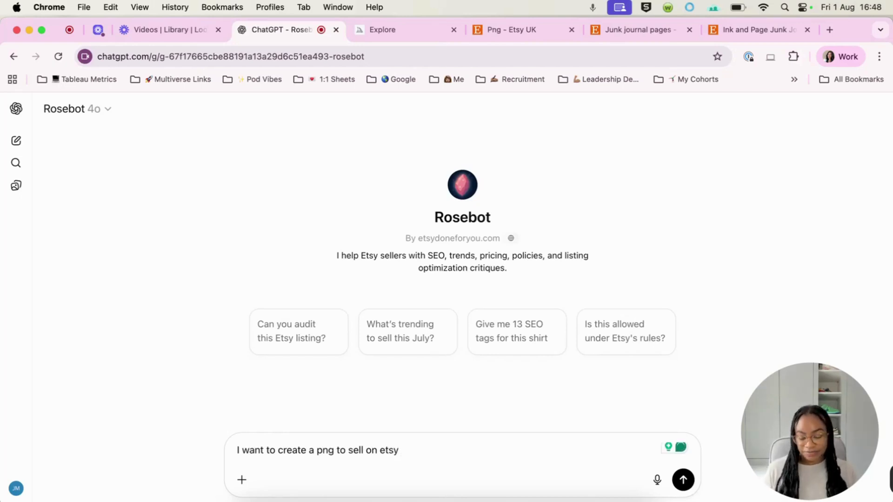
pyautogui.write('can you gi')
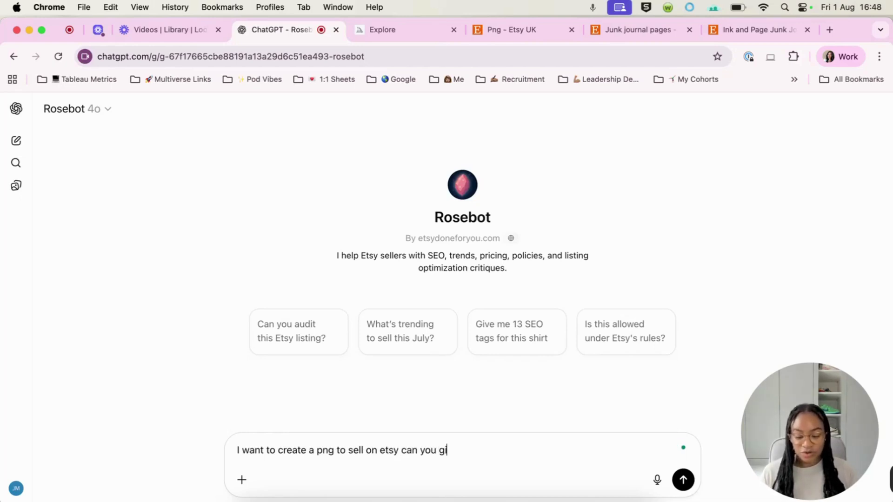
pyautogui.write('ve me some idea')
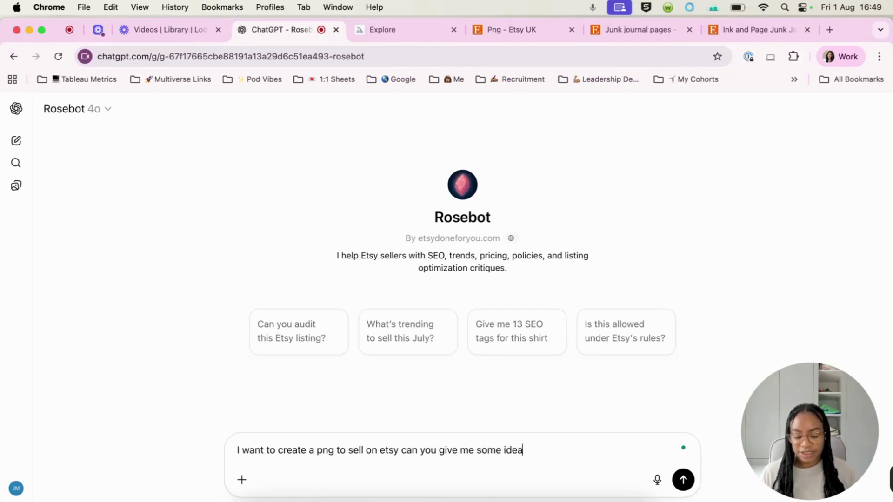
pyautogui.write('s with how i casn')
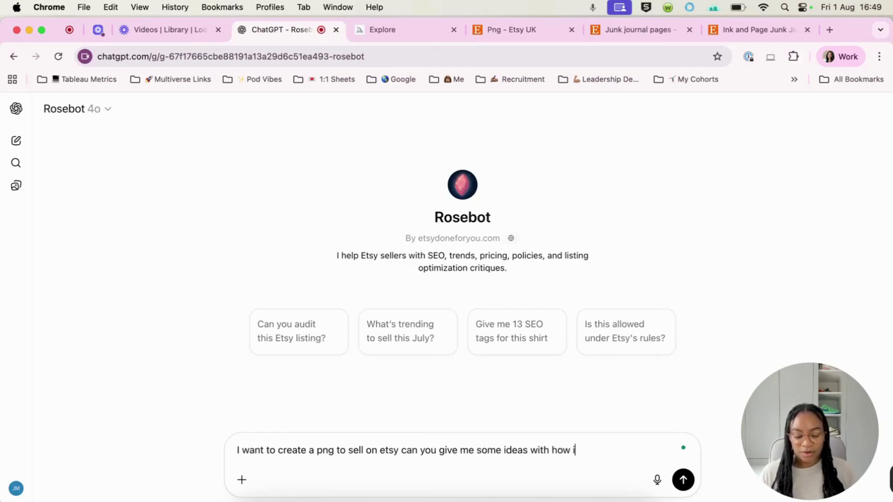
pyautogui.press('BackSpace')
pyautogui.write('n')
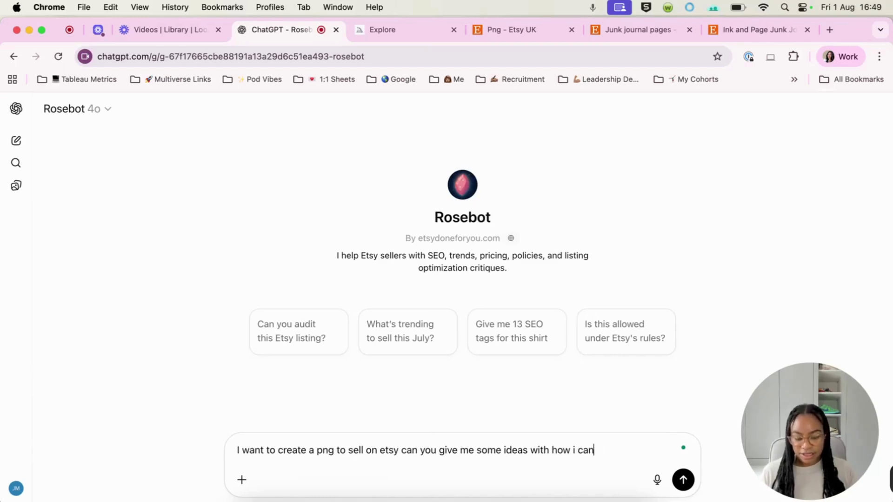
pyautogui.write(' imporve this im')
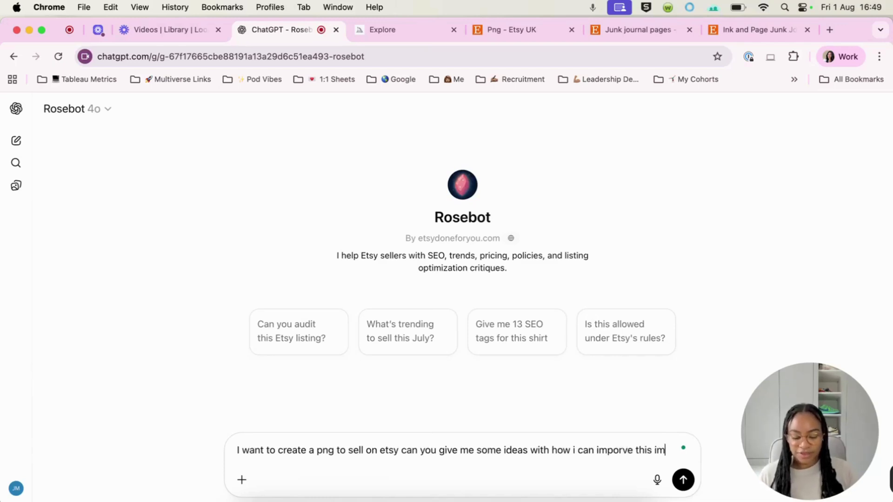
pyautogui.write('age and ma')
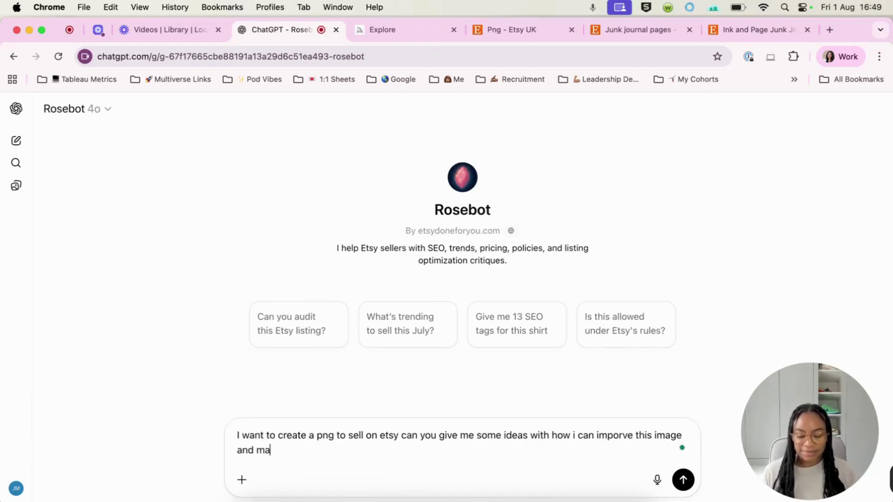
pyautogui.write('ke it different')
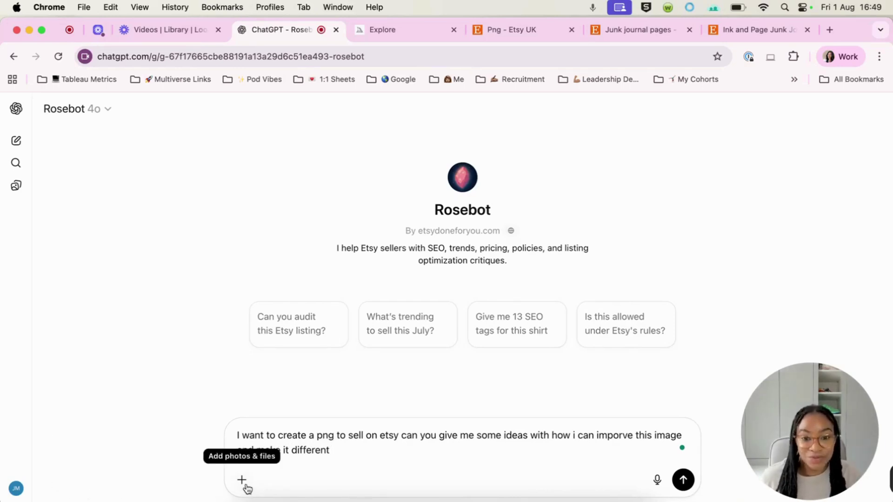
# Attach the highland cow pumpkin screenshot and correct 'imporve' to 'improve' in the draft
pyautogui.click(244, 479)
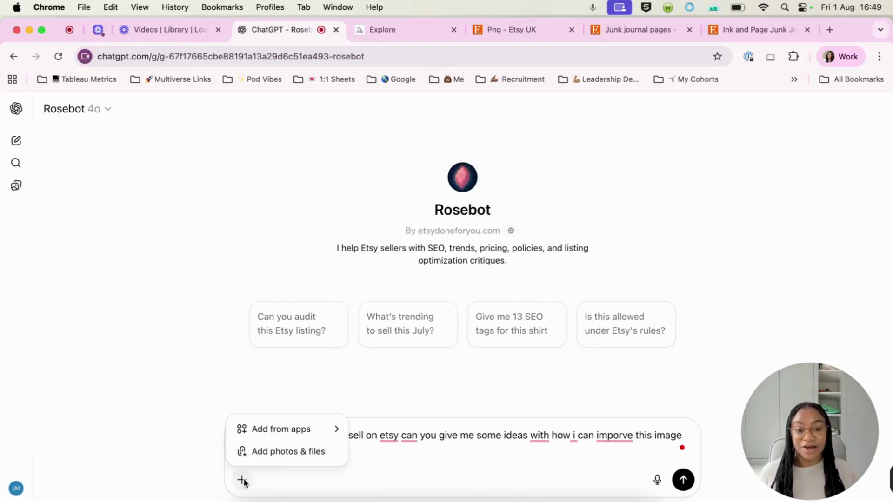
pyautogui.click(290, 454)
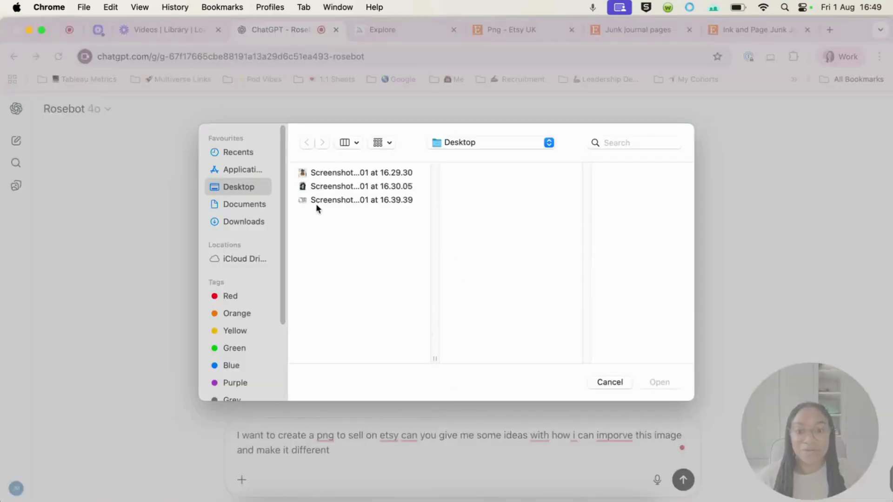
pyautogui.click(315, 174)
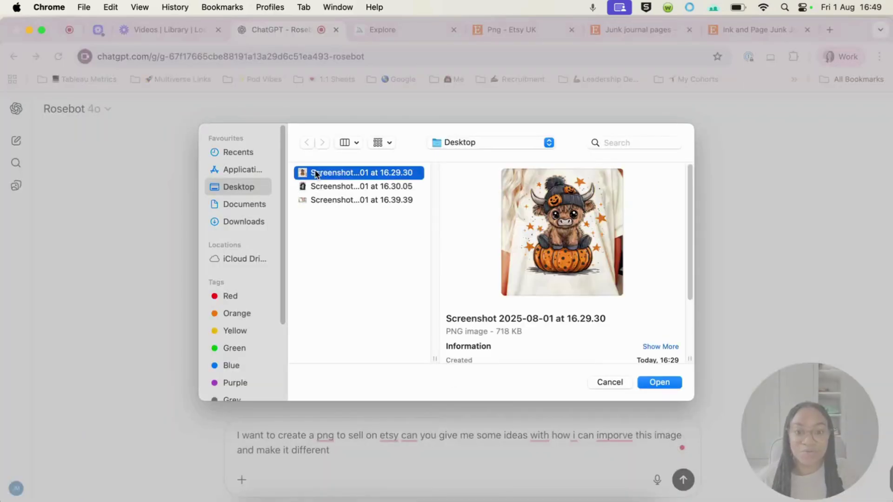
pyautogui.click(660, 382)
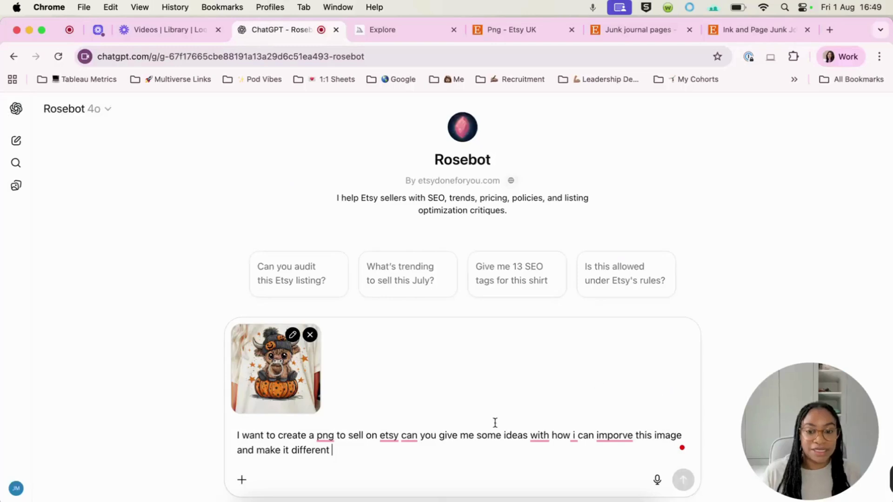
pyautogui.click(614, 435)
pyautogui.click(625, 347)
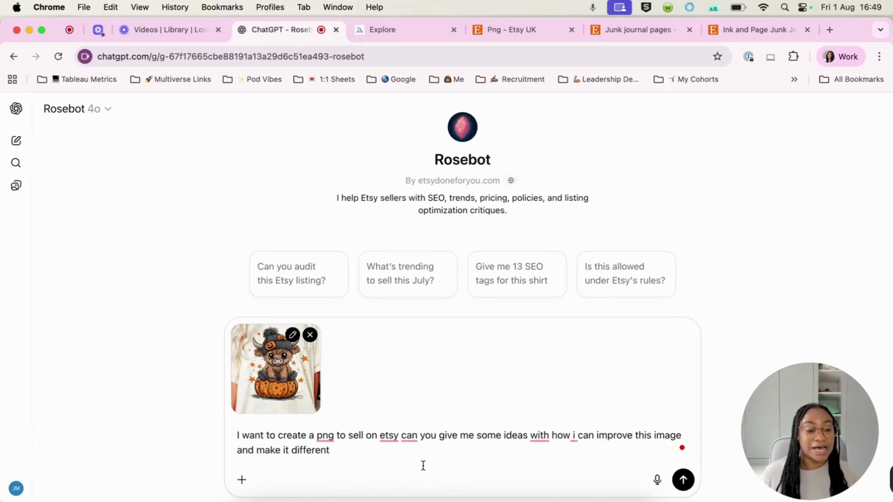
pyautogui.click(682, 480)
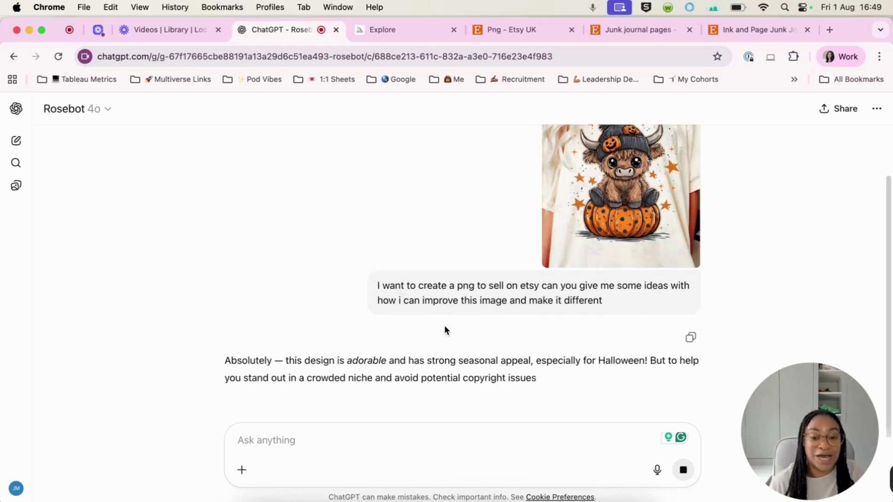
pyautogui.scroll(-4, 434, 313)
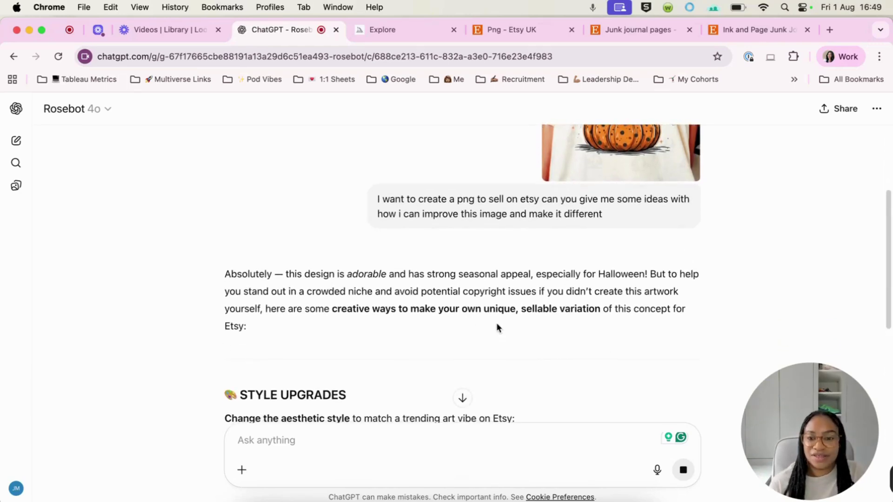
pyautogui.scroll(-1, 496, 325)
pyautogui.scroll(-4, 888, 224)
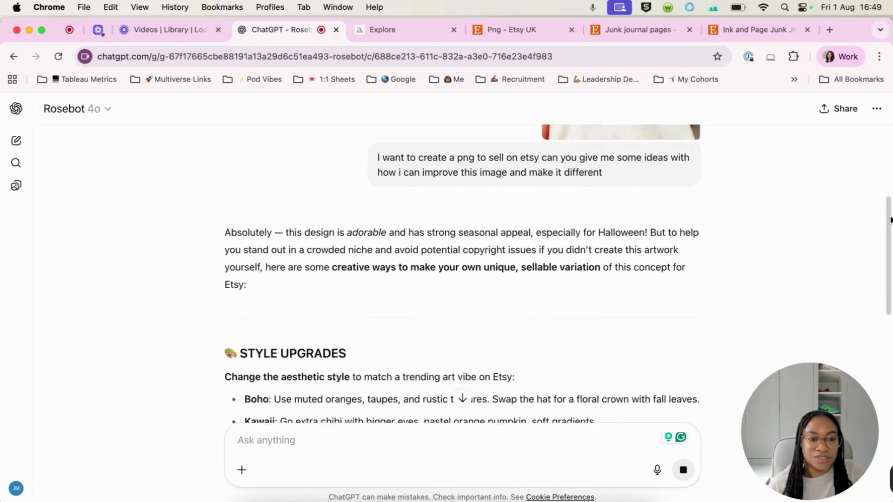
pyautogui.scroll(-1, 888, 224)
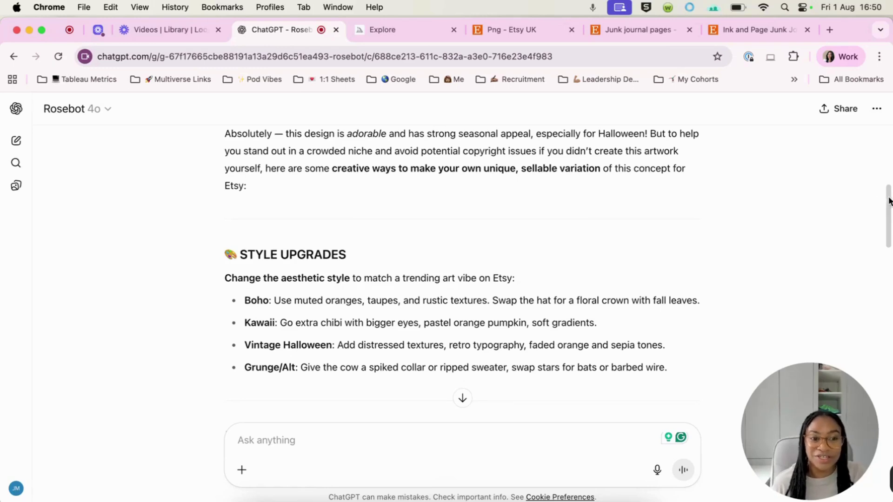
pyautogui.moveTo(888, 200); pyautogui.dragTo(889, 240)
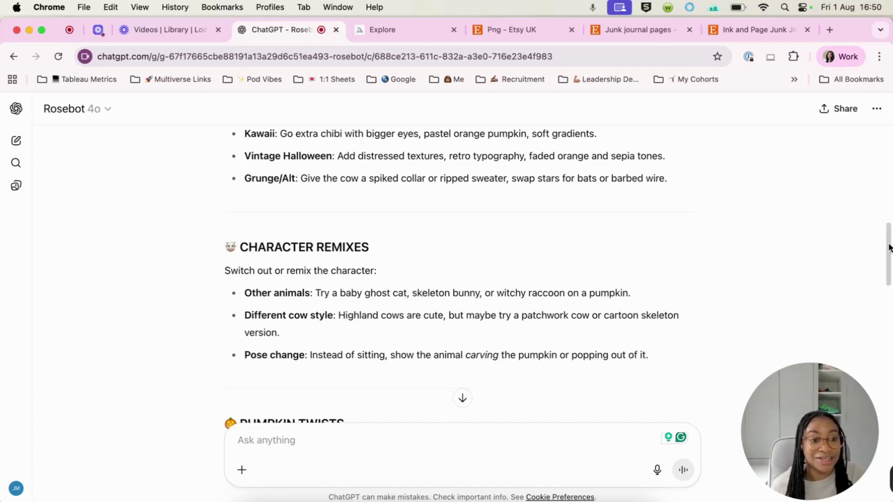
pyautogui.moveTo(889, 248); pyautogui.dragTo(888, 298)
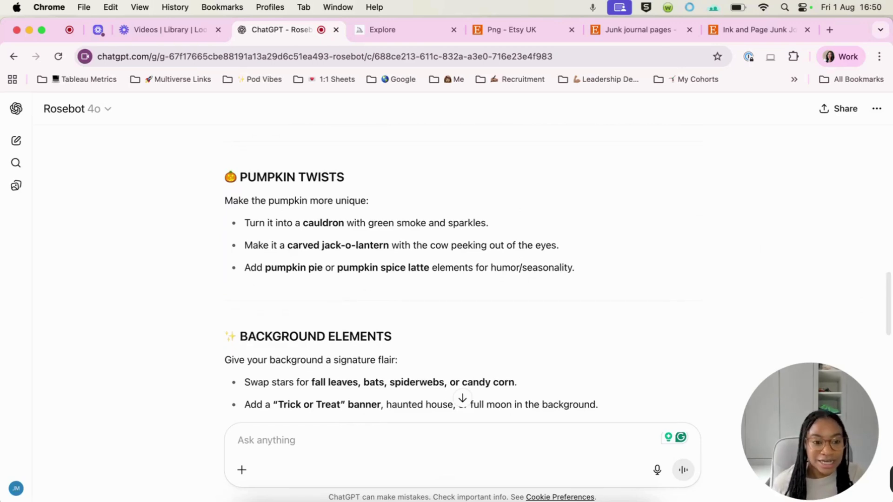
pyautogui.moveTo(889, 298); pyautogui.dragTo(890, 375)
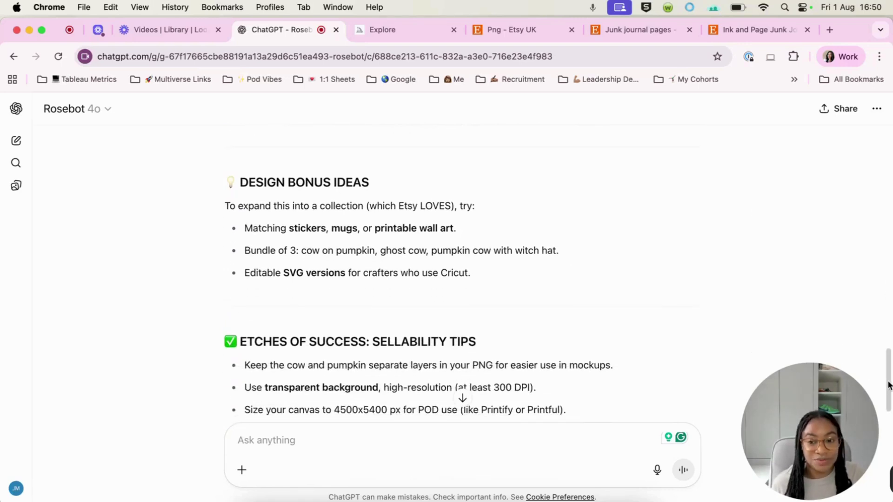
pyautogui.moveTo(888, 385); pyautogui.dragTo(867, 219)
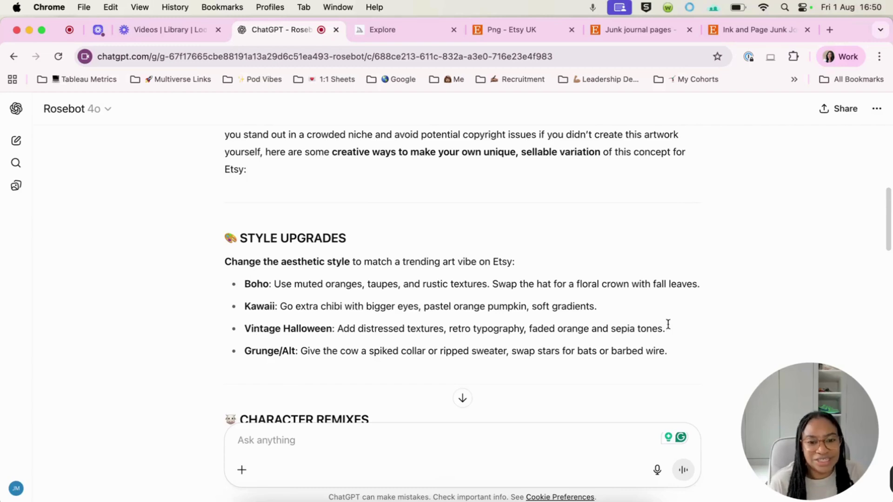
# Copy the Vintage Halloween idea into a new message starting 'can we change up the image to this'
pyautogui.moveTo(673, 329); pyautogui.dragTo(245, 328)
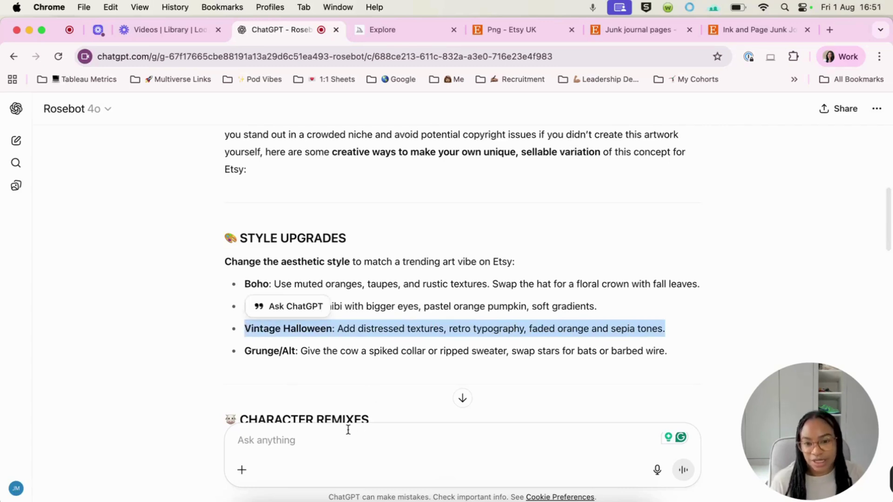
pyautogui.rightClick(316, 320)
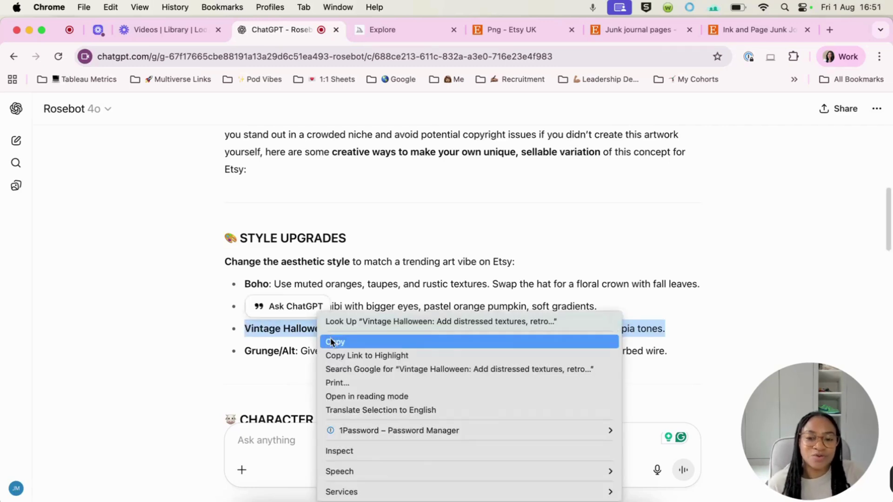
pyautogui.click(333, 342)
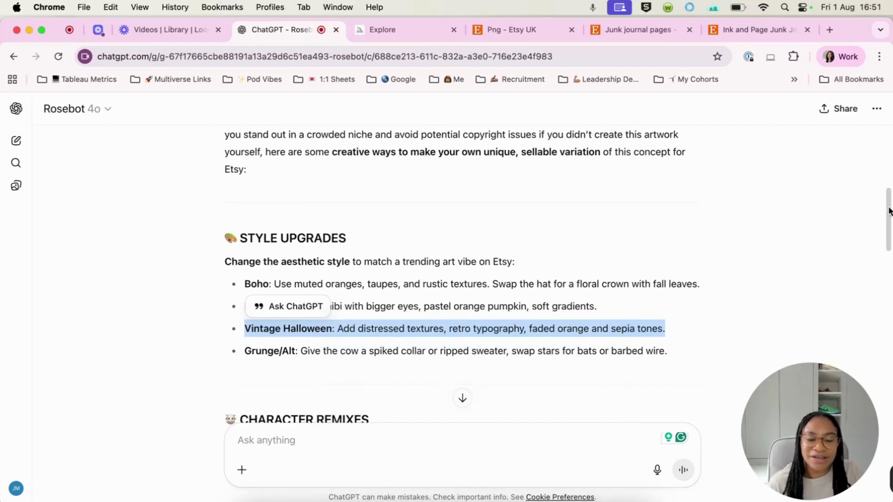
pyautogui.scroll(-2, 890, 218)
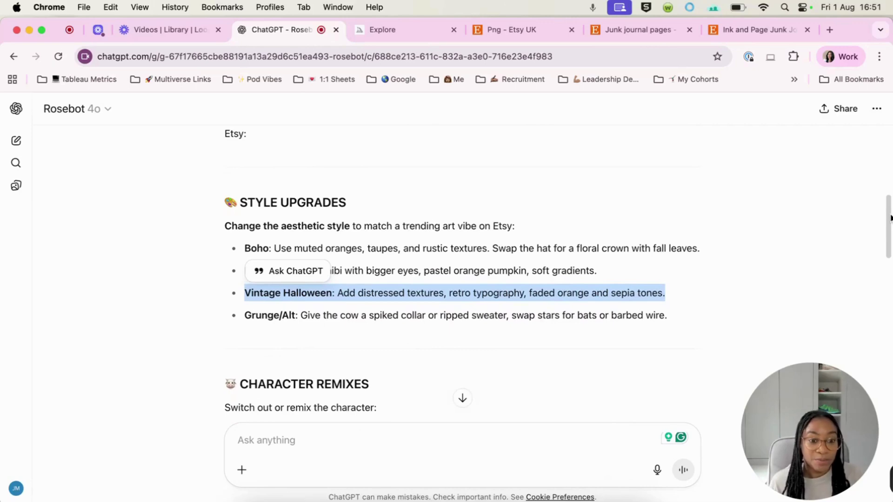
pyautogui.click(292, 440)
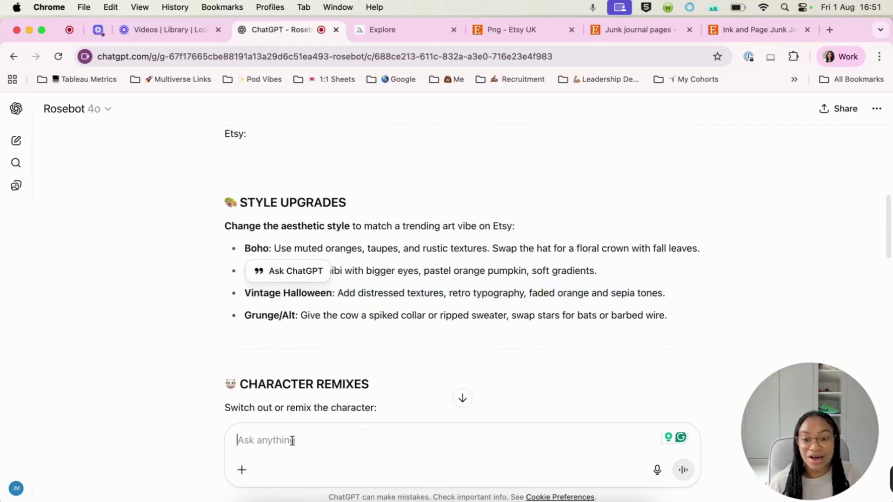
pyautogui.write('c')
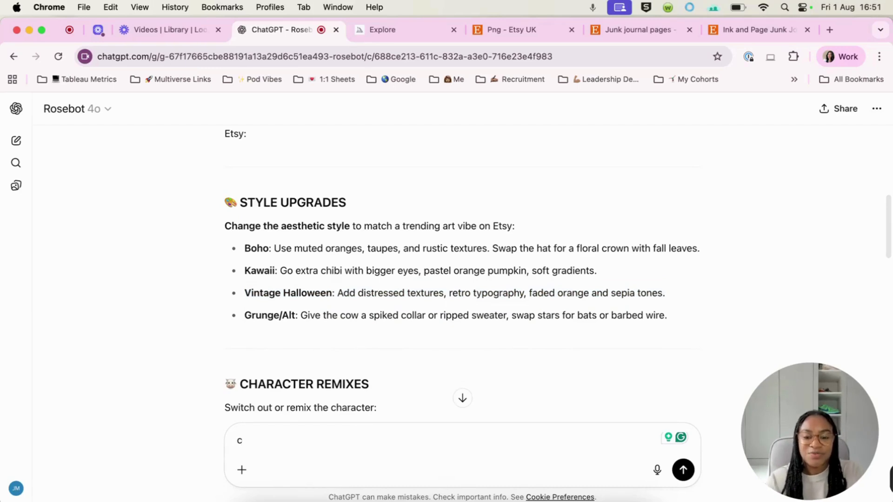
pyautogui.write('an we ')
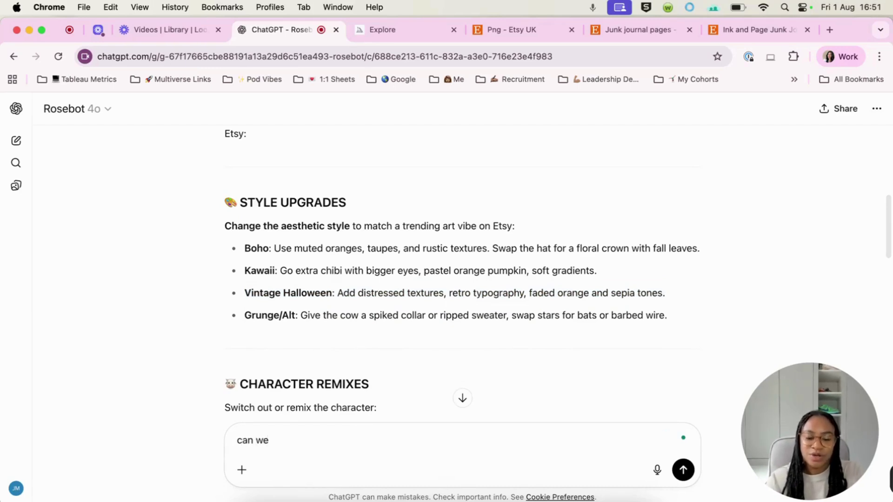
pyautogui.write('chan')
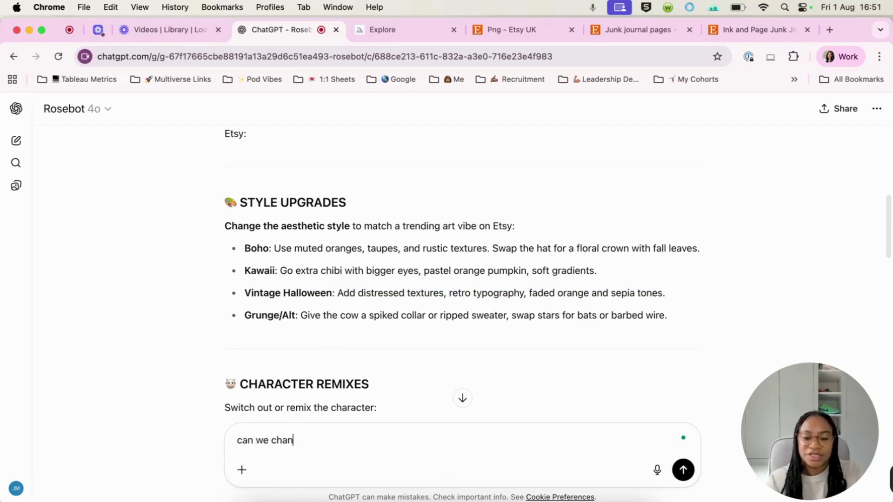
pyautogui.write('ge up the image')
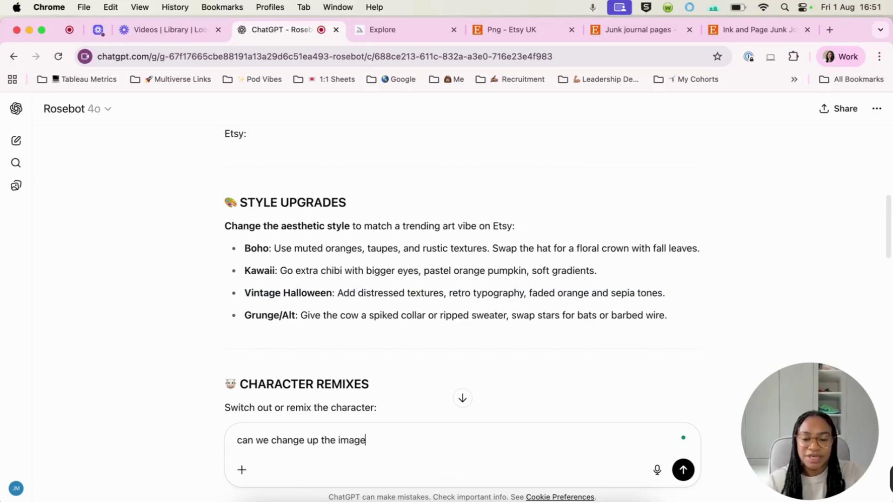
pyautogui.write(' to this')
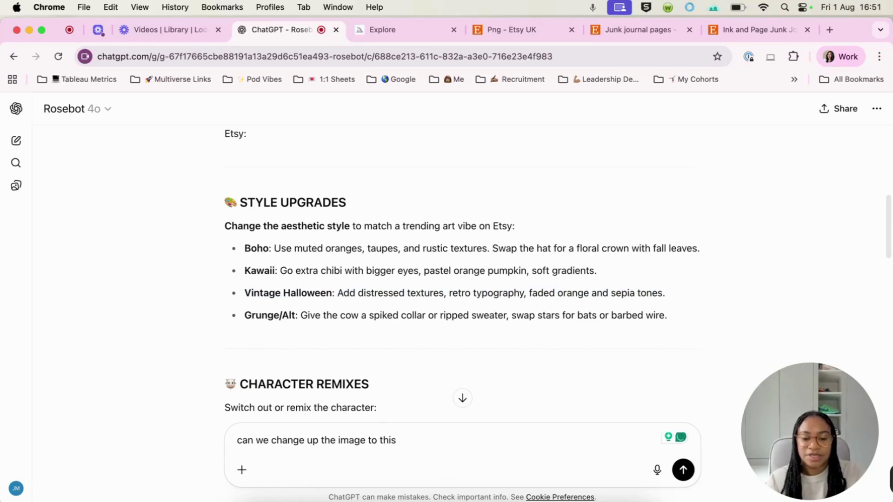
pyautogui.press('super+v')
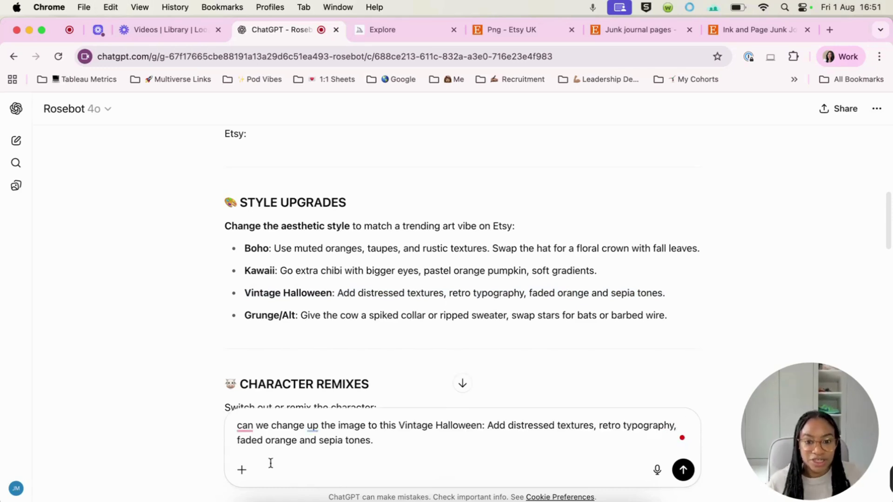
# Swap the faded orange and sepia tones for purple, lime green and black, add bats, and send
pyautogui.write('and ')
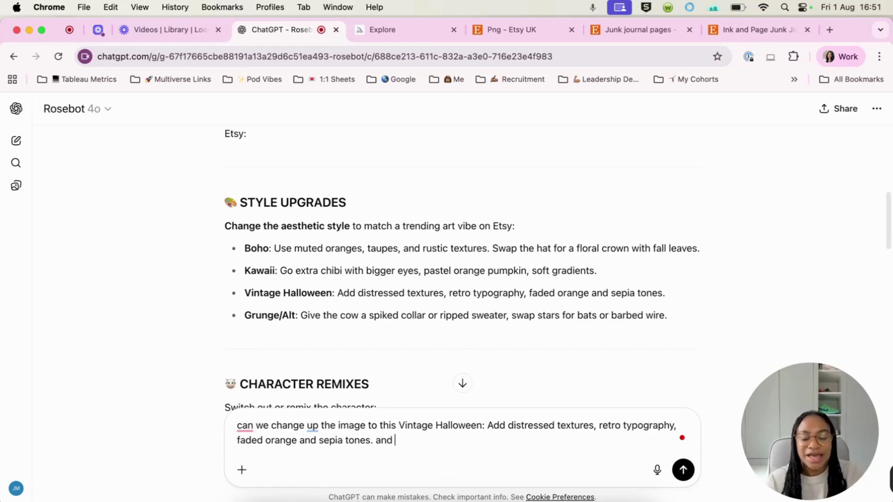
pyautogui.write('add the volours')
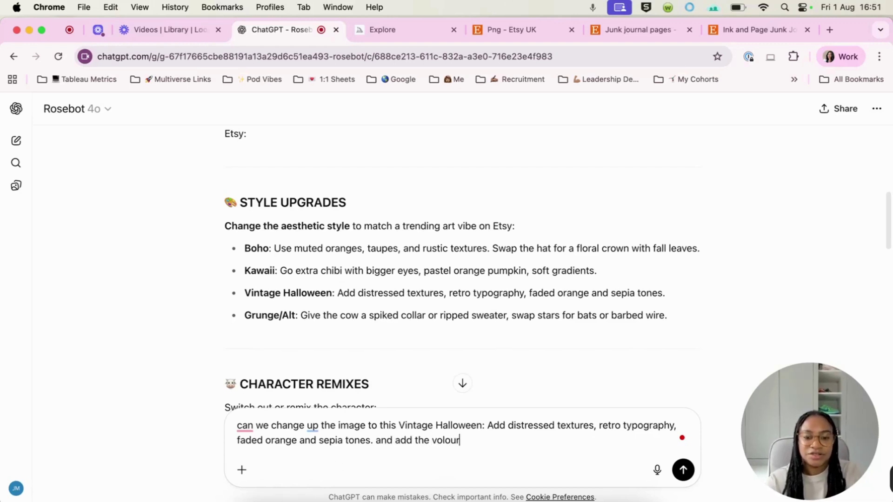
pyautogui.press('BackSpace')
pyautogui.press('BackSpace')
pyautogui.press('BackSpace')
pyautogui.press('BackSpace')
pyautogui.press('BackSpace')
pyautogui.press('BackSpace')
pyautogui.press('BackSpace')
pyautogui.write('co')
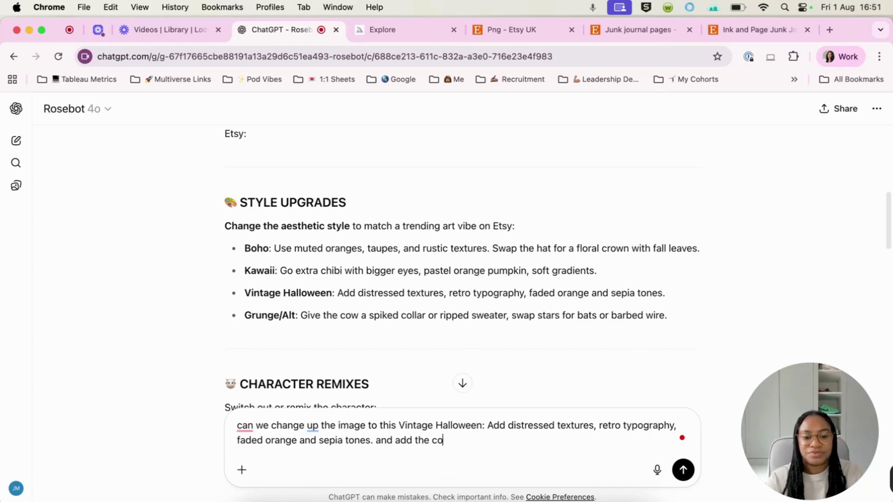
pyautogui.write('lours p')
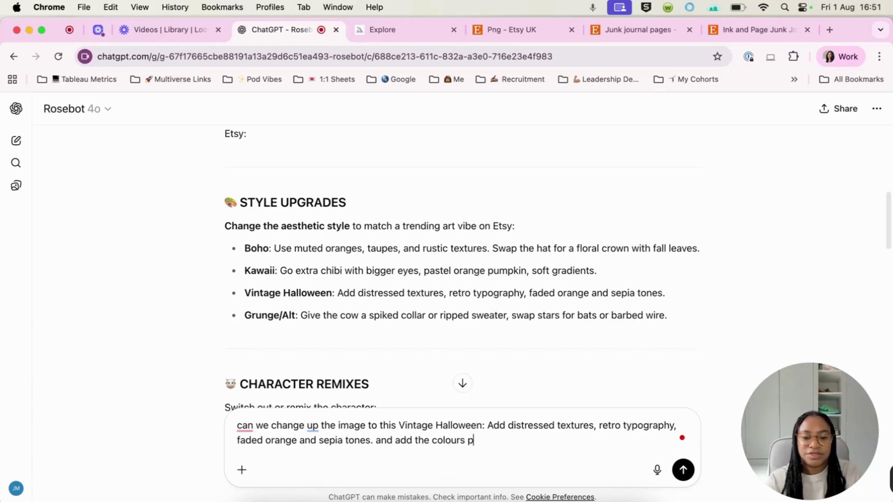
pyautogui.write('urple, lime green ')
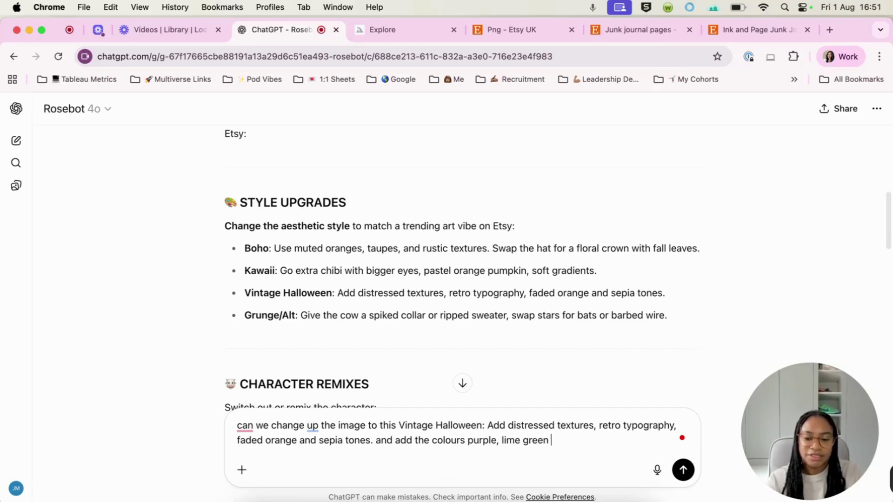
pyautogui.write('and black')
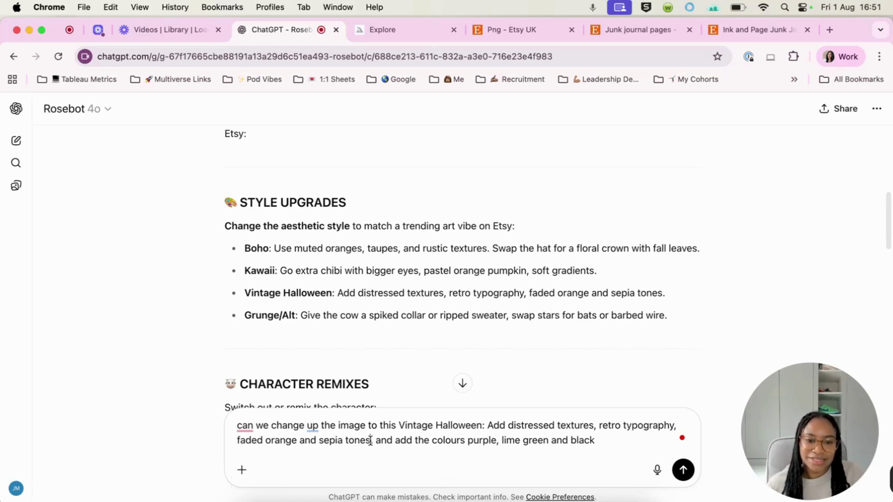
pyautogui.moveTo(371, 440); pyautogui.dragTo(236, 441)
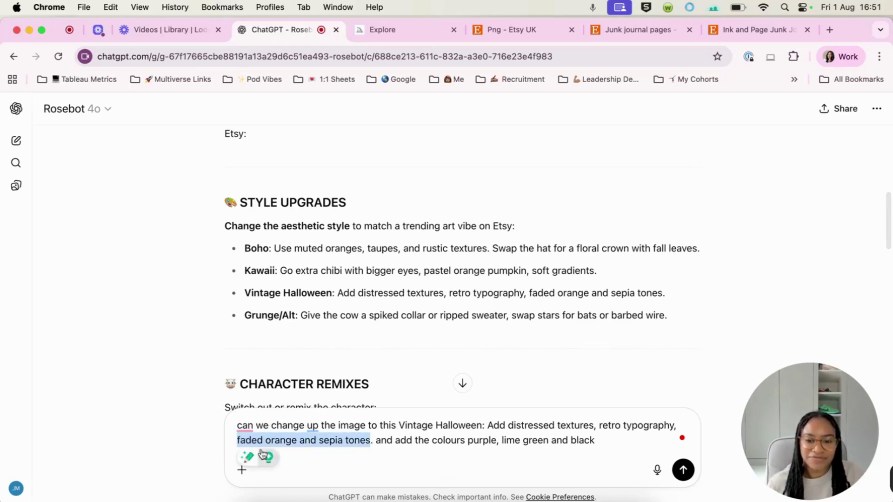
pyautogui.press('BackSpace')
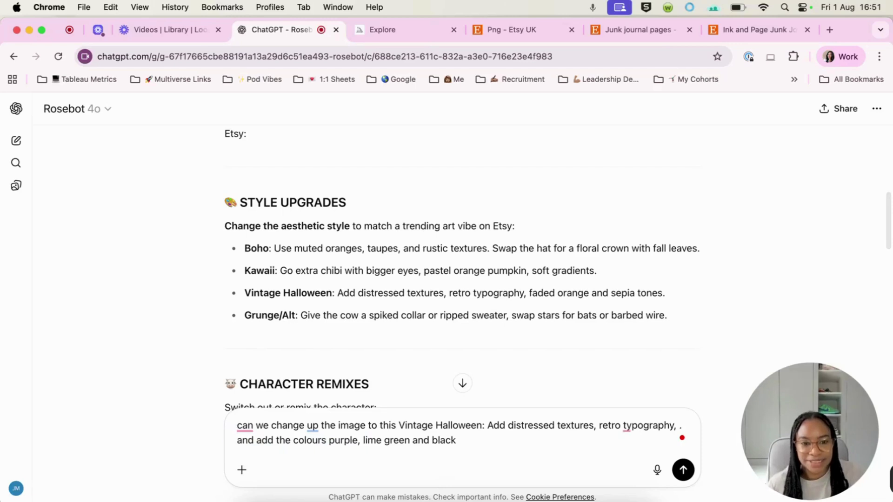
pyautogui.click(253, 441)
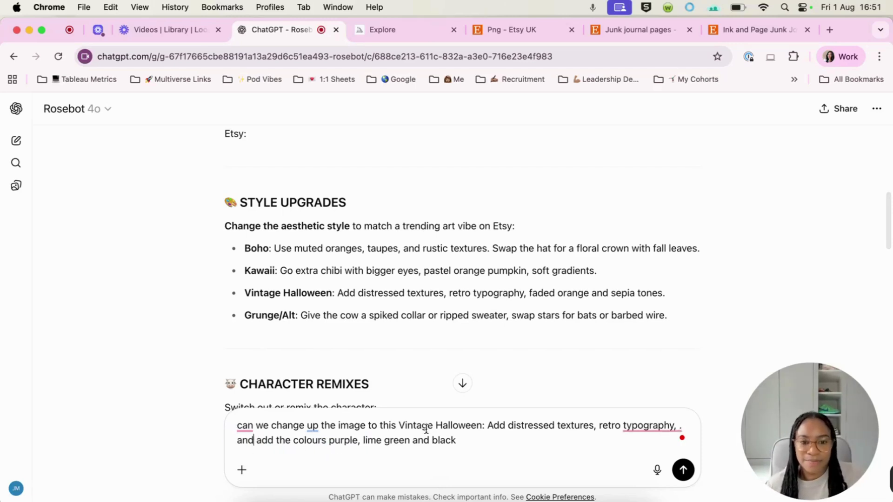
pyautogui.click(485, 443)
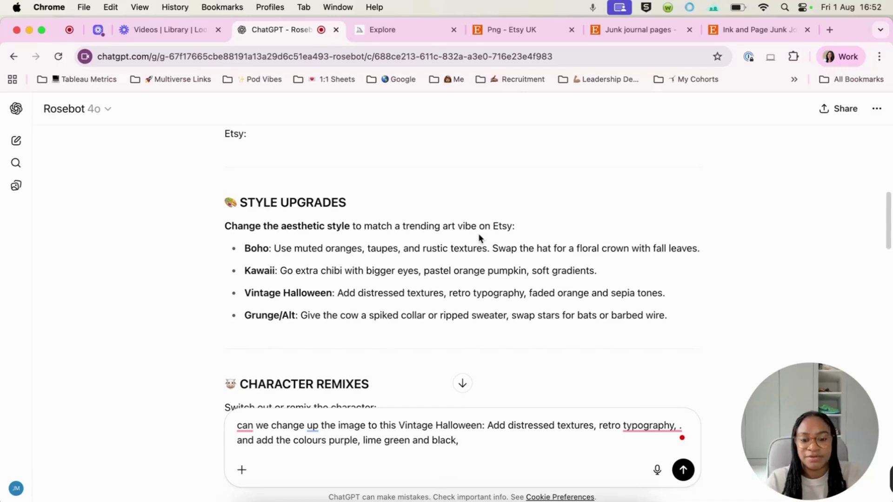
pyautogui.write('you can p')
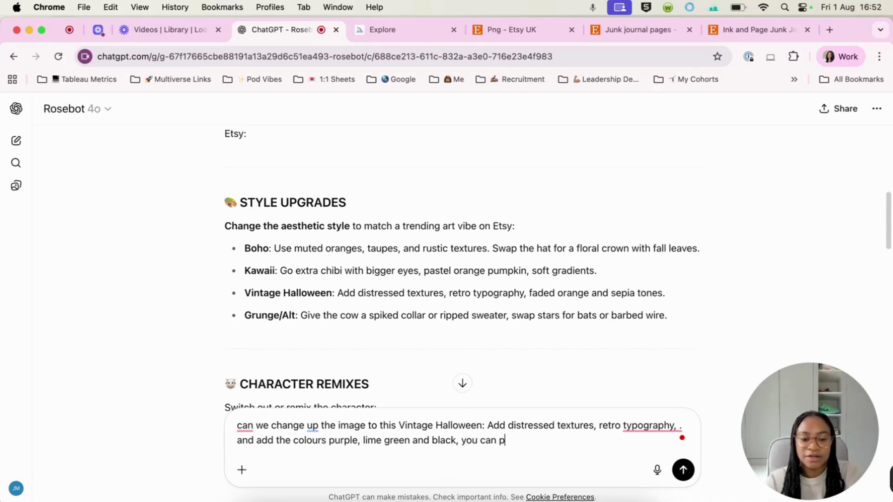
pyautogui.write('ut bats around ')
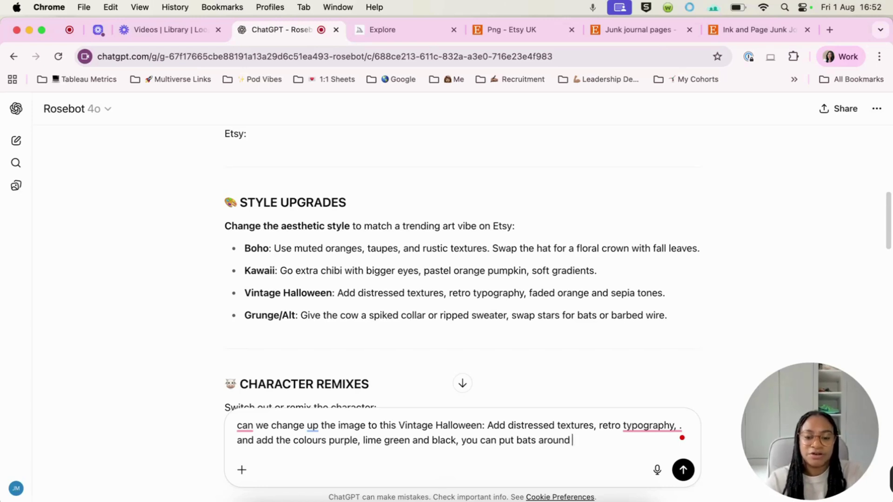
pyautogui.write('the image also')
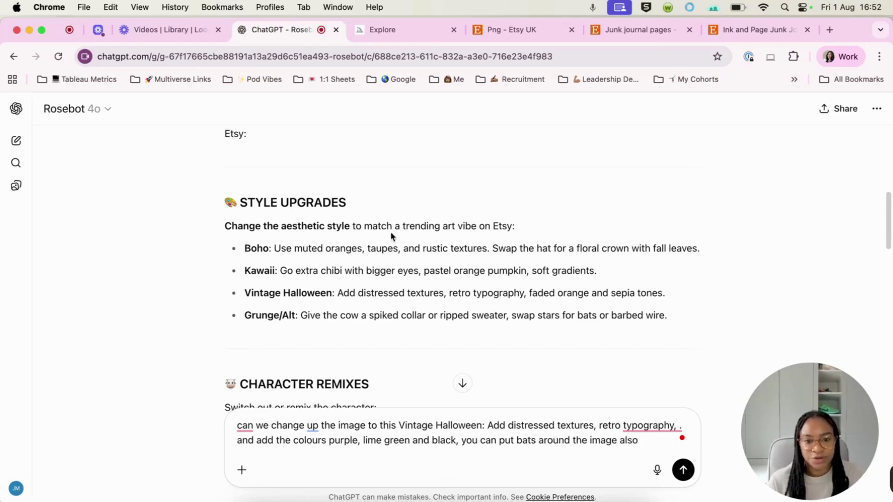
pyautogui.click(683, 471)
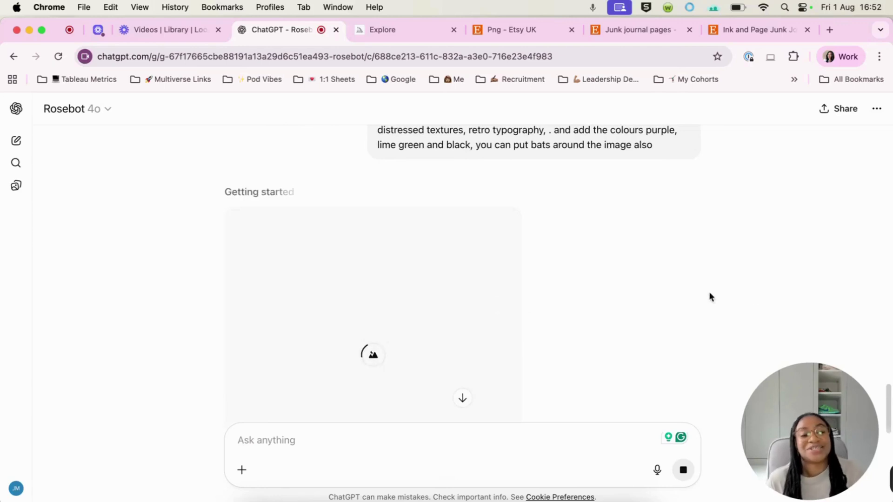
# Scroll down to the generated cow image with purple hat, bats and lime jack-o'-lantern
pyautogui.scroll(-3, 784, 332)
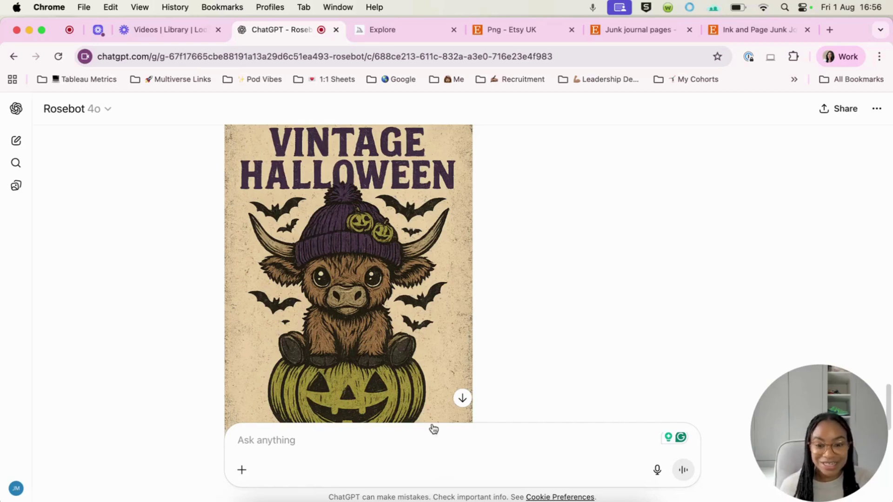
# Write a follow-up asking to change the words to "I Love Spooky Season" with a transparent background
pyautogui.click(349, 449)
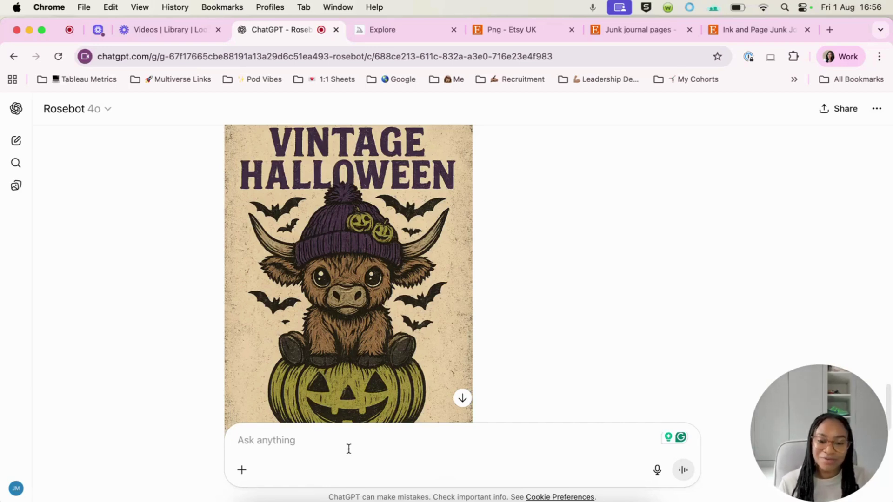
pyautogui.write('can ')
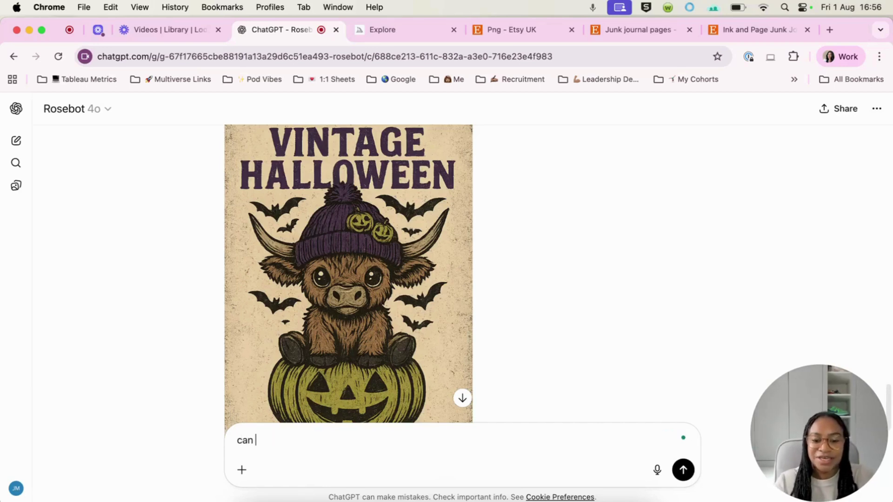
pyautogui.write('you ch')
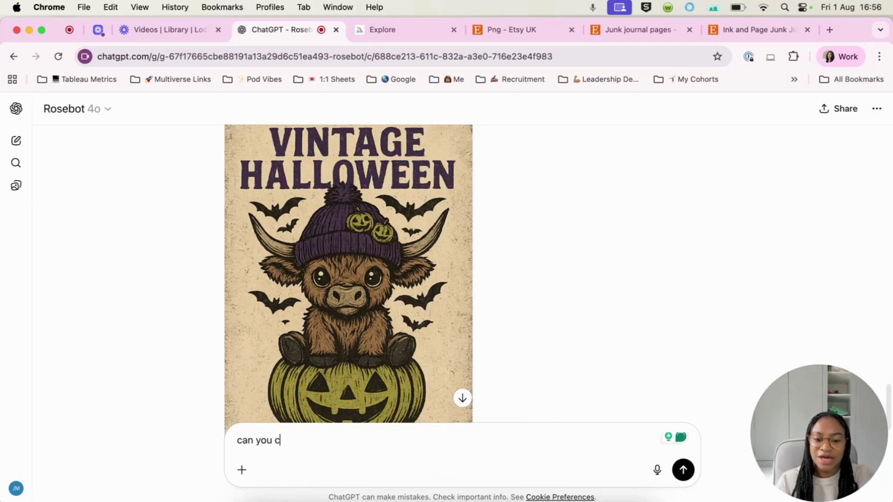
pyautogui.press('BackSpace')
pyautogui.press('BackSpace')
pyautogui.write('ch')
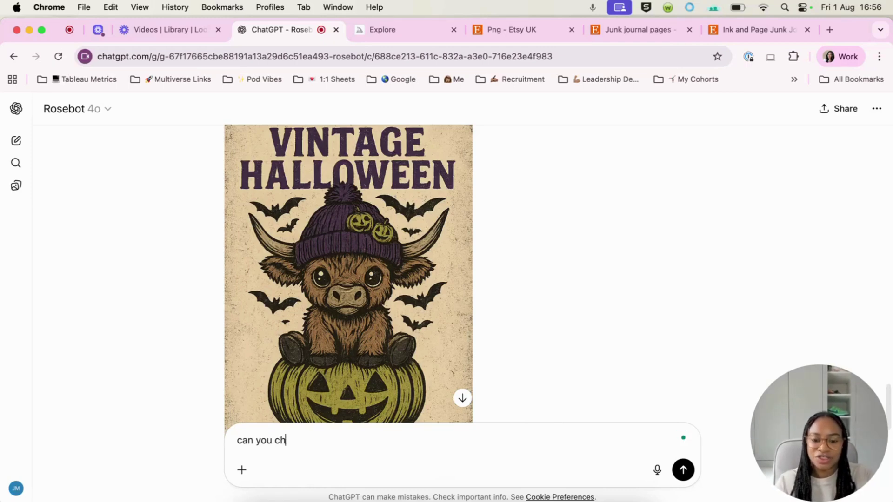
pyautogui.write('ange the words ')
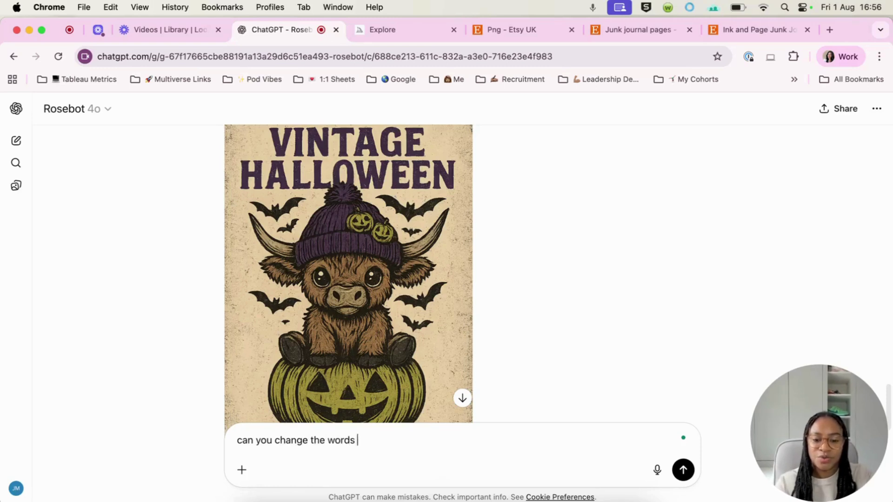
pyautogui.write('for Spoo')
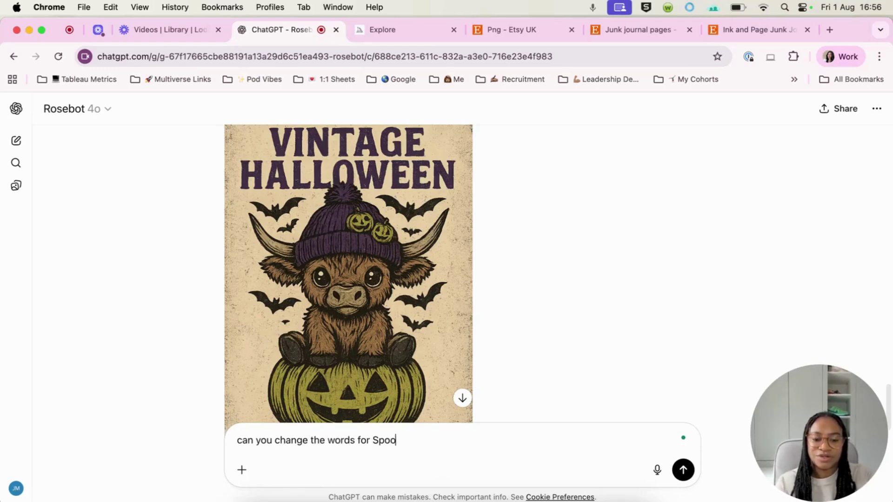
pyautogui.write('ky ')
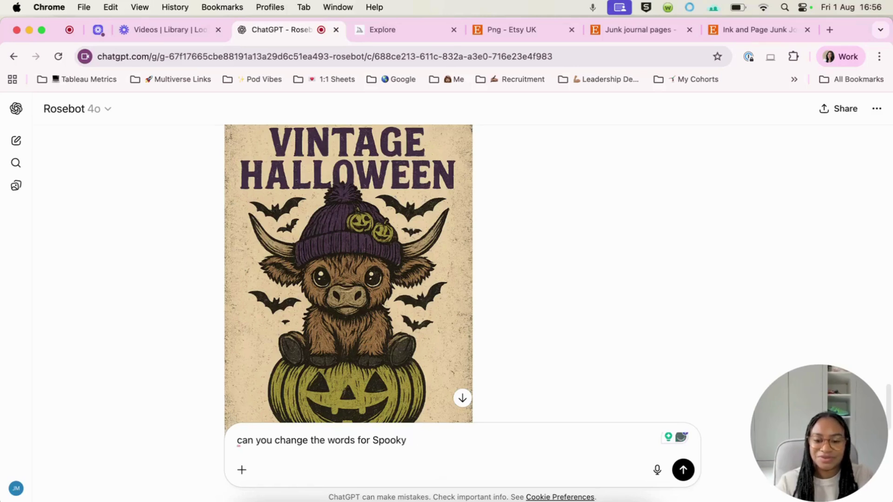
pyautogui.write('Season and can ')
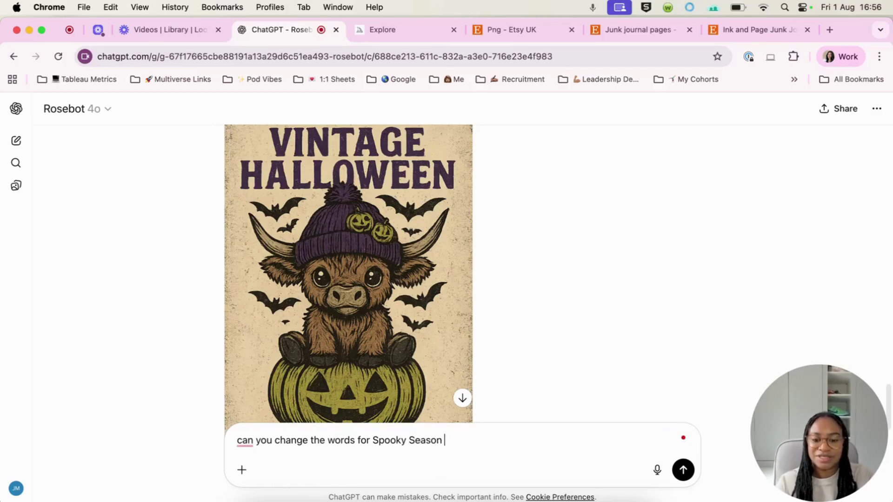
pyautogui.write('you')
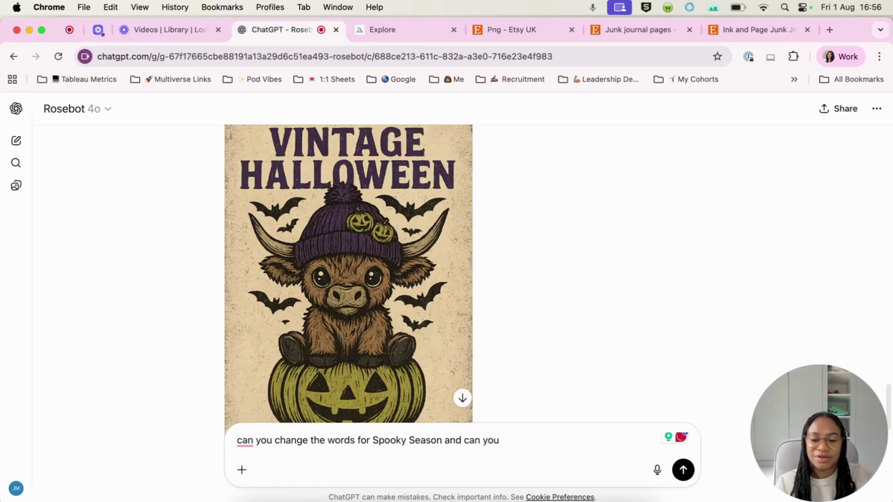
pyautogui.write(' make sure it ha')
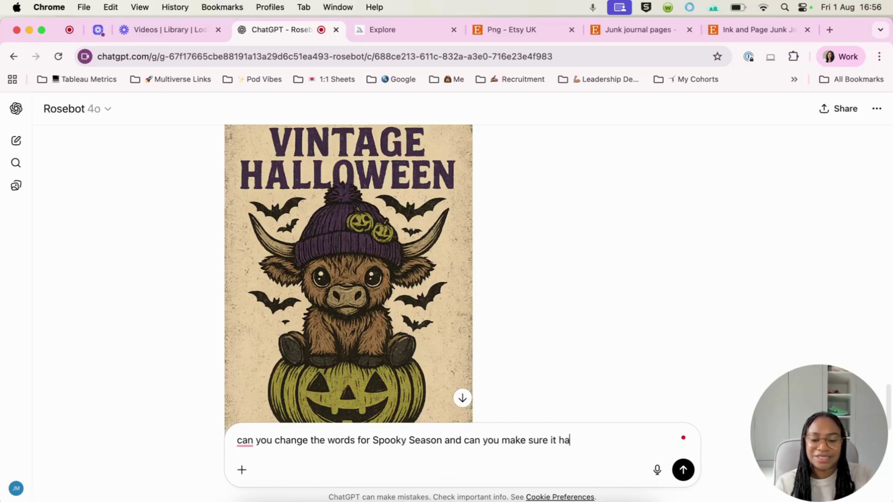
pyautogui.write('s a transparent ')
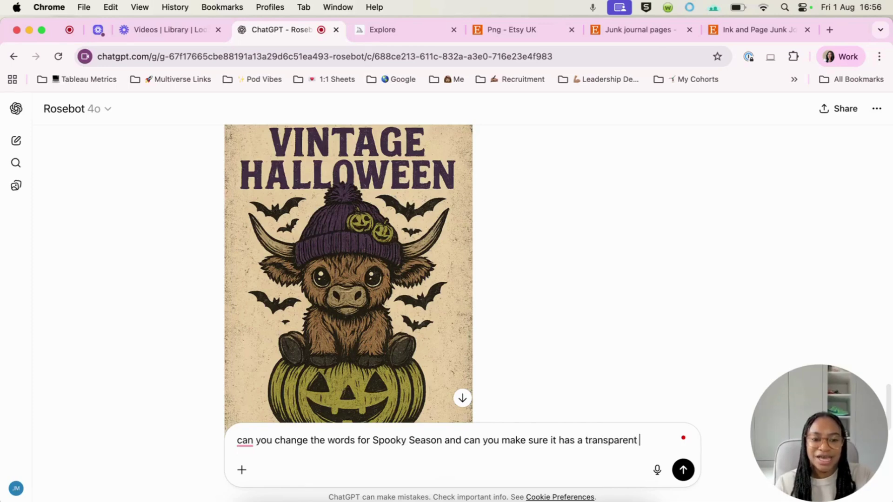
pyautogui.write('background')
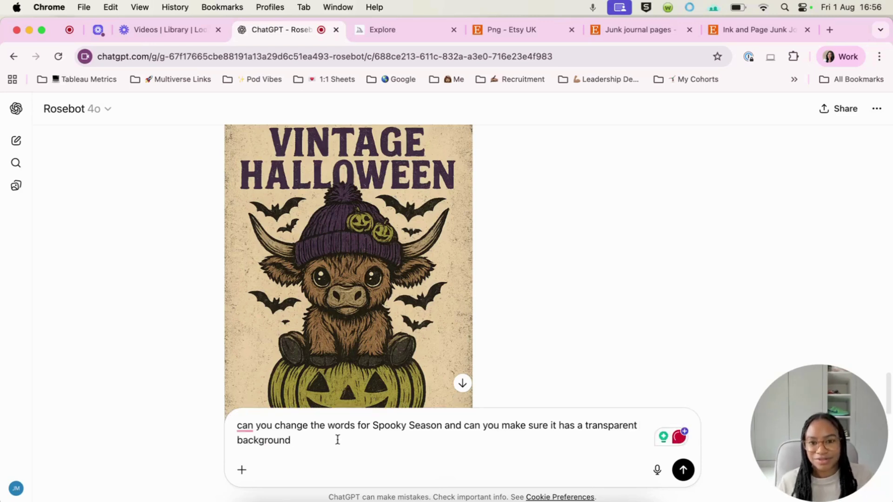
pyautogui.moveTo(372, 425); pyautogui.dragTo(411, 426)
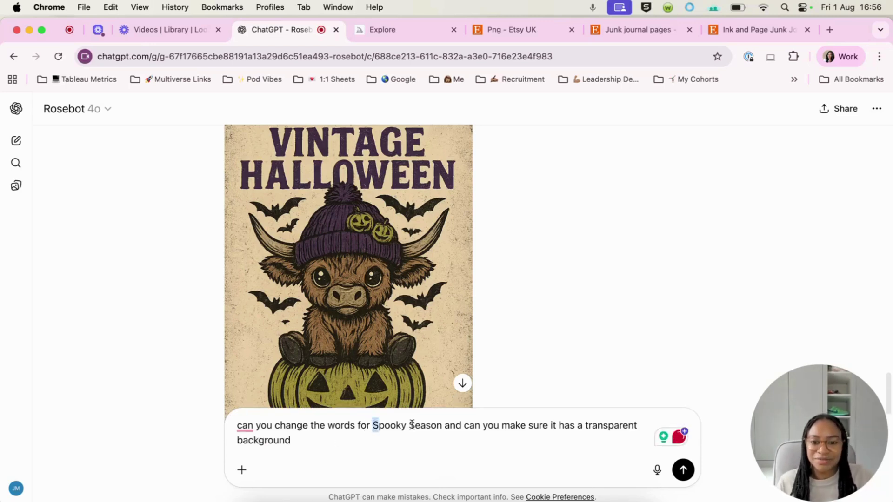
pyautogui.press('Left')
pyautogui.write('i')
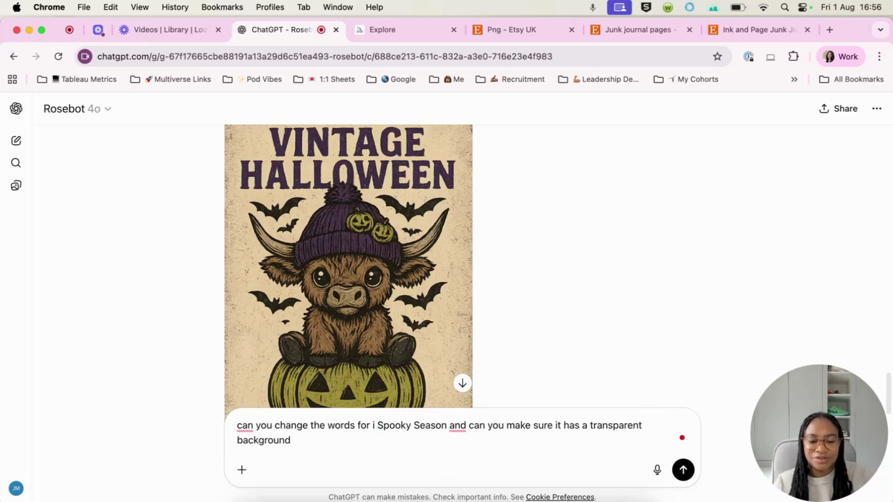
pyautogui.press('BackSpace')
pyautogui.press('BackSpace')
pyautogui.write('"')
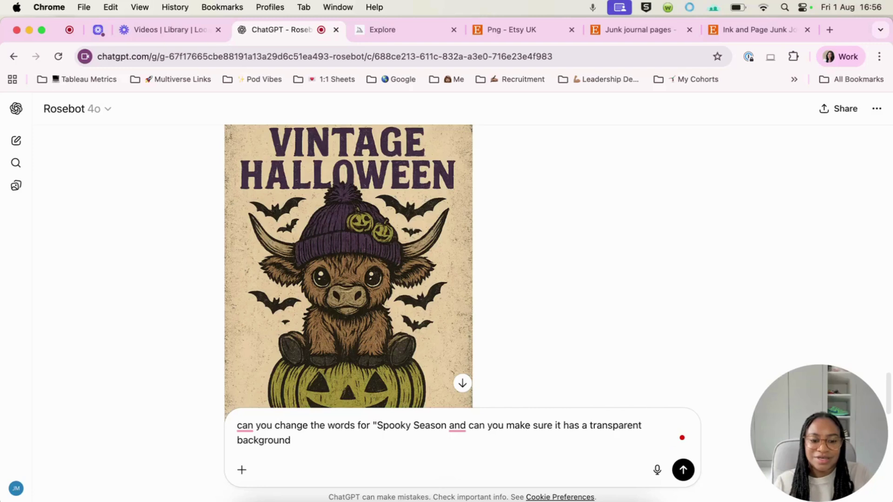
pyautogui.write('I Love')
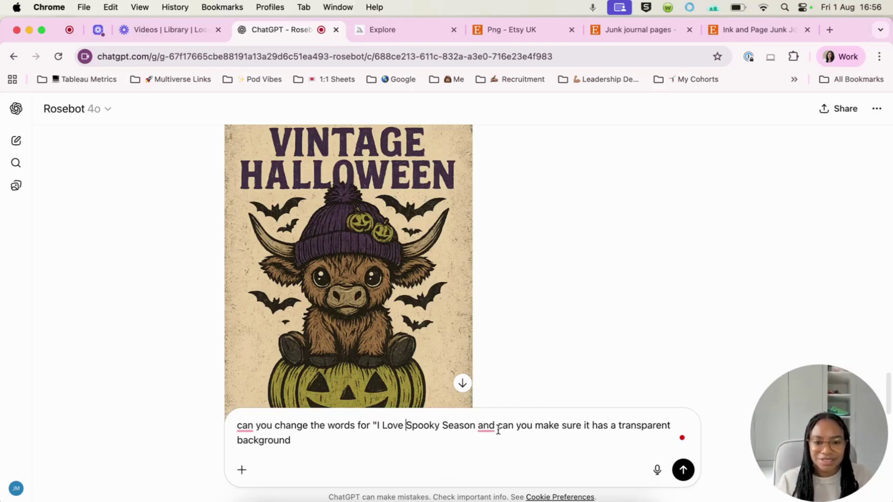
pyautogui.click(475, 426)
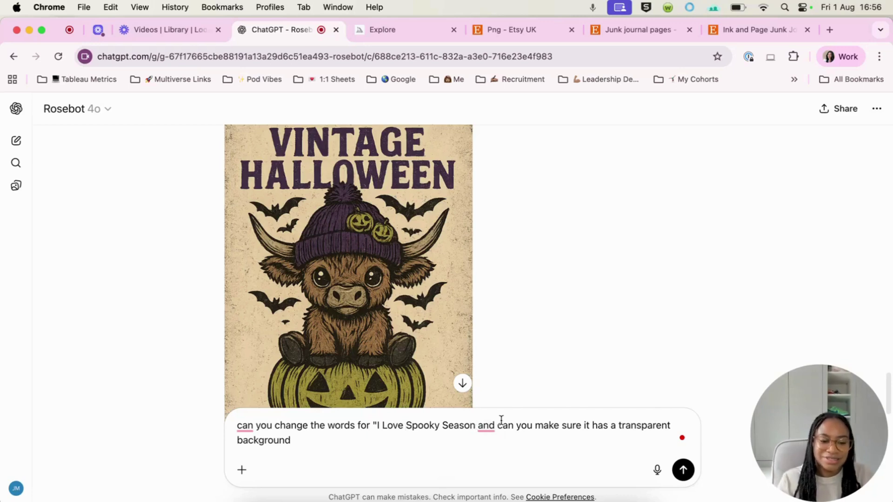
pyautogui.write('"')
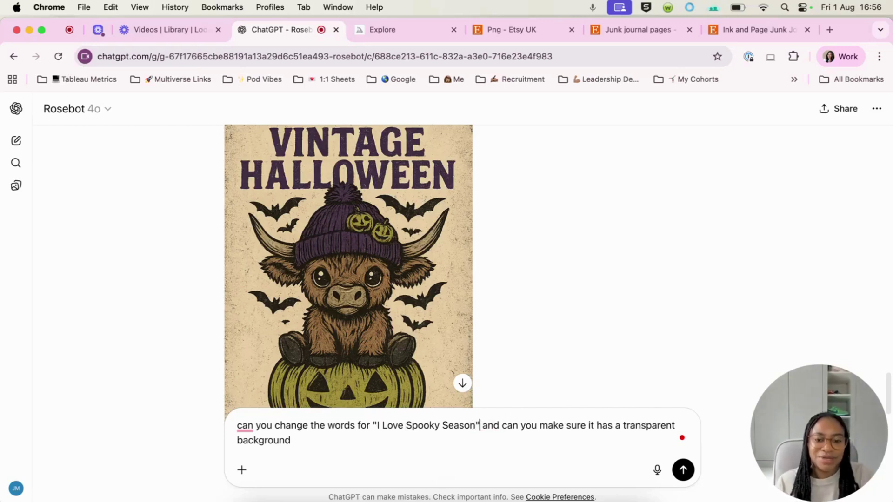
# Send the request and scroll to the regenerated I Love Spooky Season cow image
pyautogui.click(683, 471)
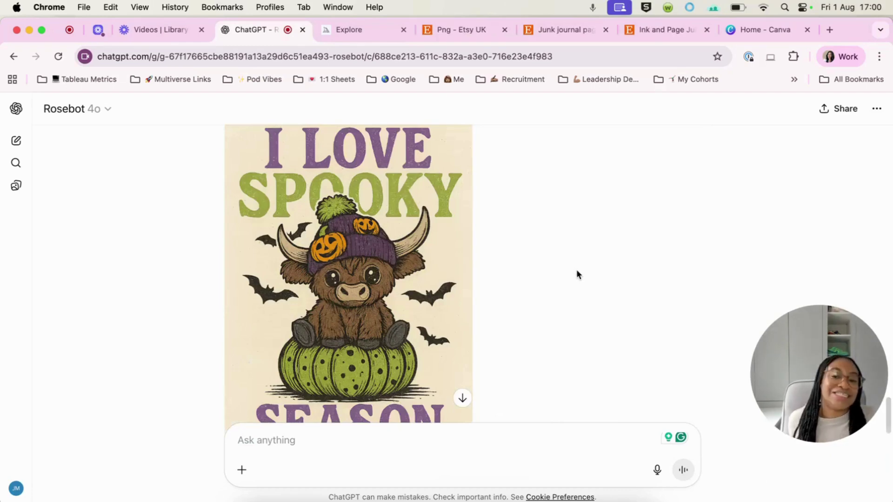
pyautogui.scroll(-1, 541, 266)
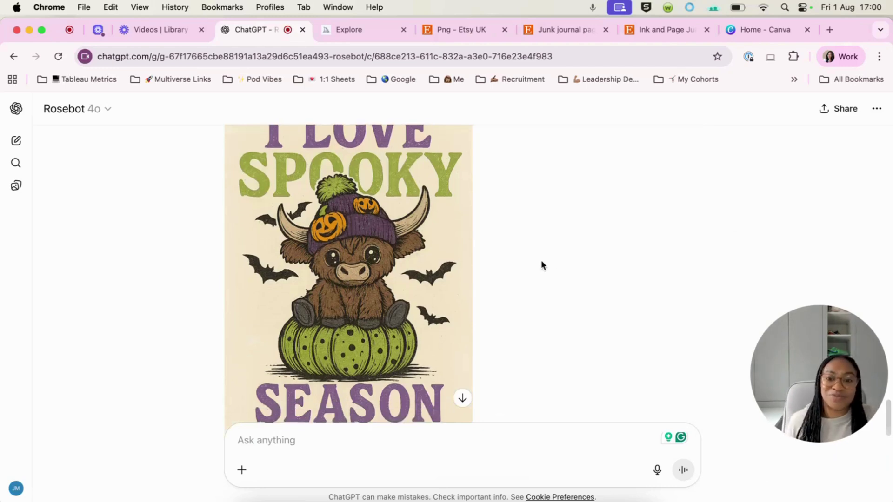
pyautogui.scroll(-1, 537, 262)
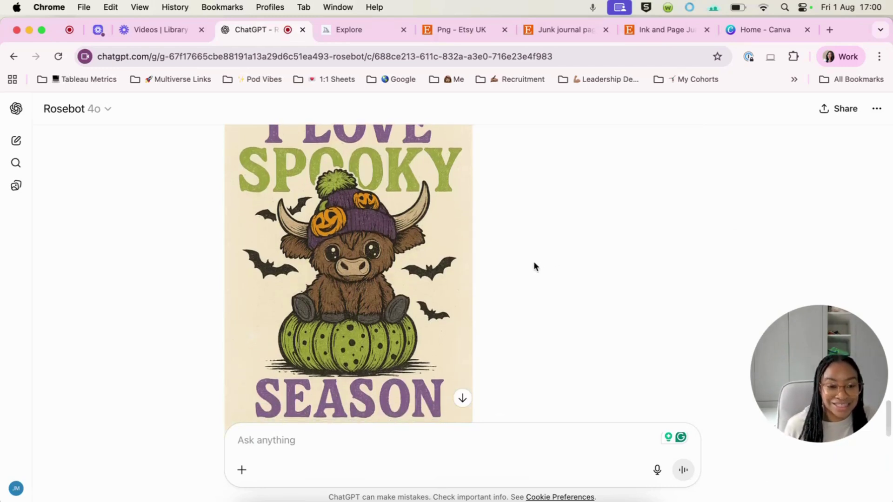
pyautogui.scroll(-1, 528, 272)
pyautogui.scroll(2, 532, 280)
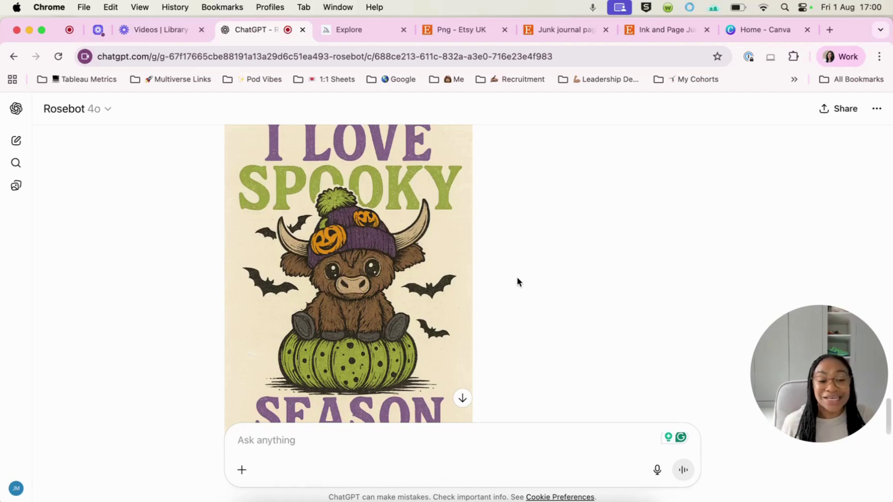
pyautogui.scroll(-4, 517, 282)
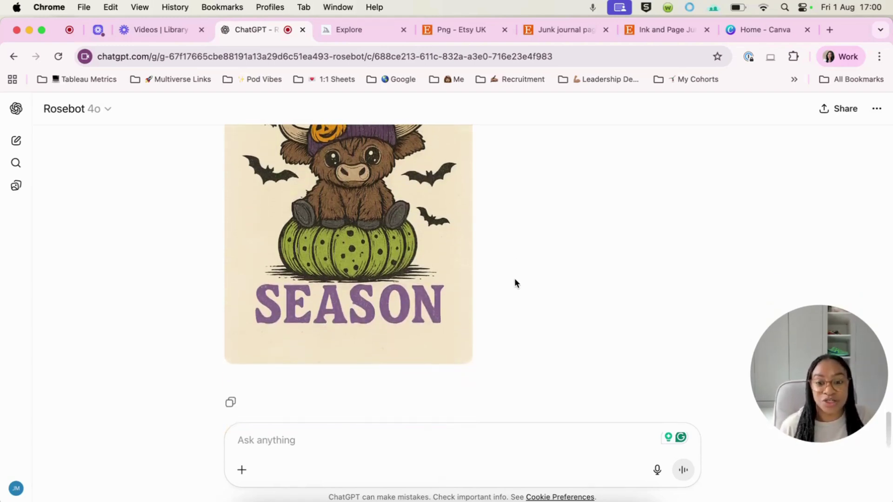
# Download the I Love Spooky Season cow image as a PNG and switch to Canva
pyautogui.moveTo(392, 285)
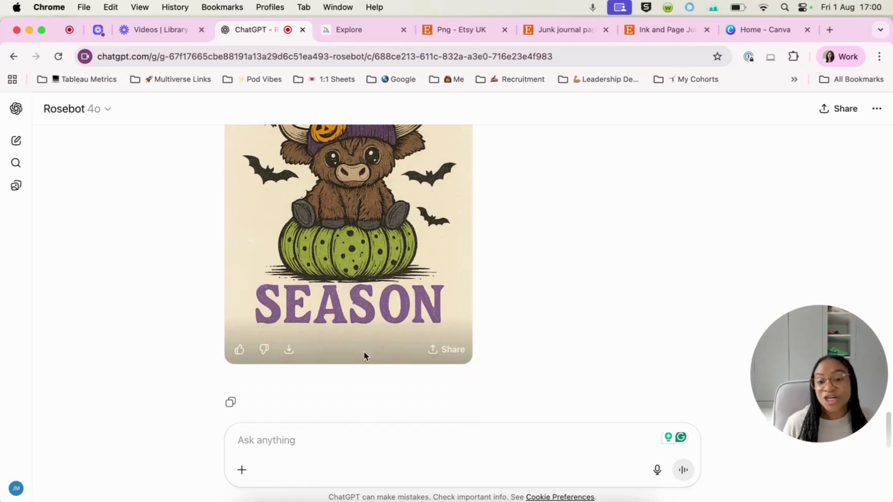
pyautogui.click(289, 350)
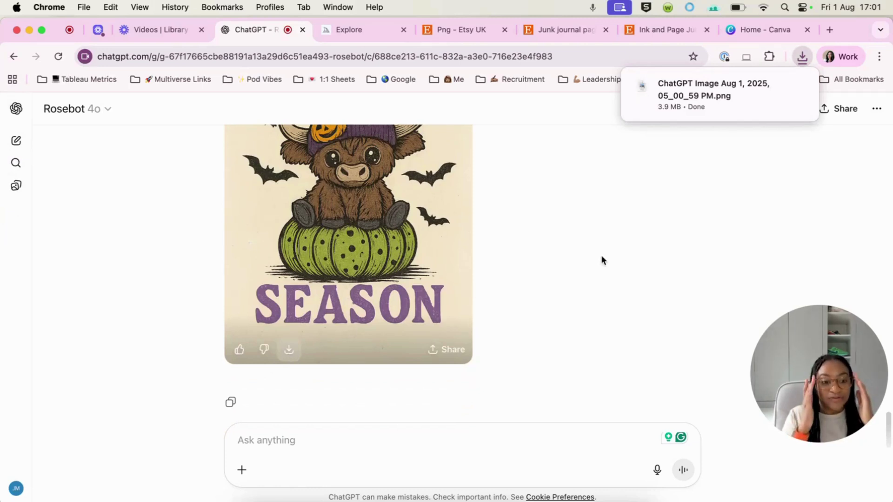
pyautogui.scroll(3, 599, 263)
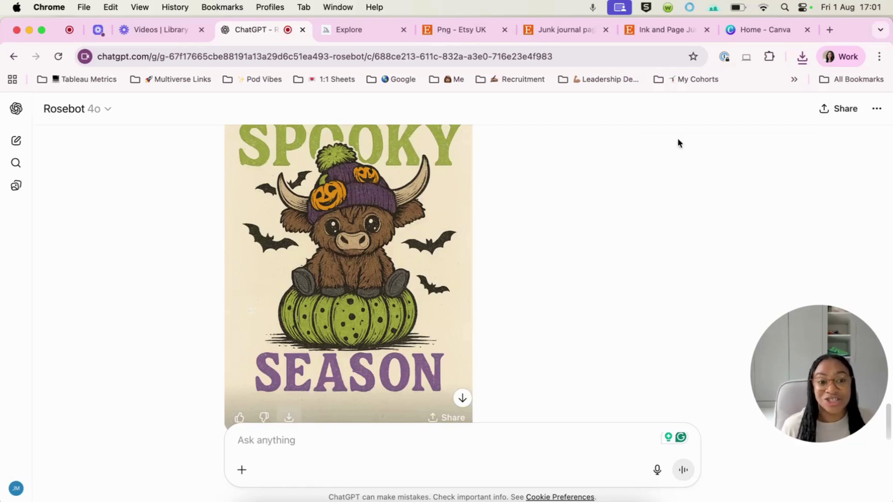
pyautogui.click(751, 31)
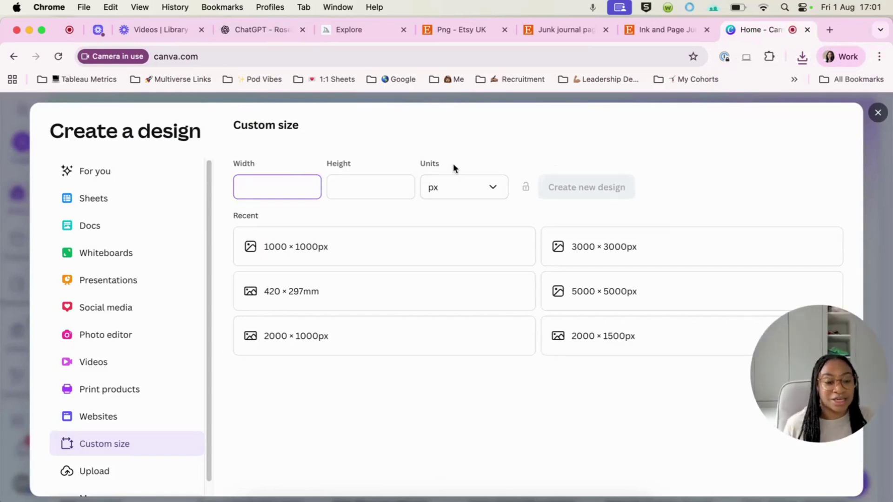
# Open a blank design from the recent 5000 × 5000px custom-size card
pyautogui.click(602, 293)
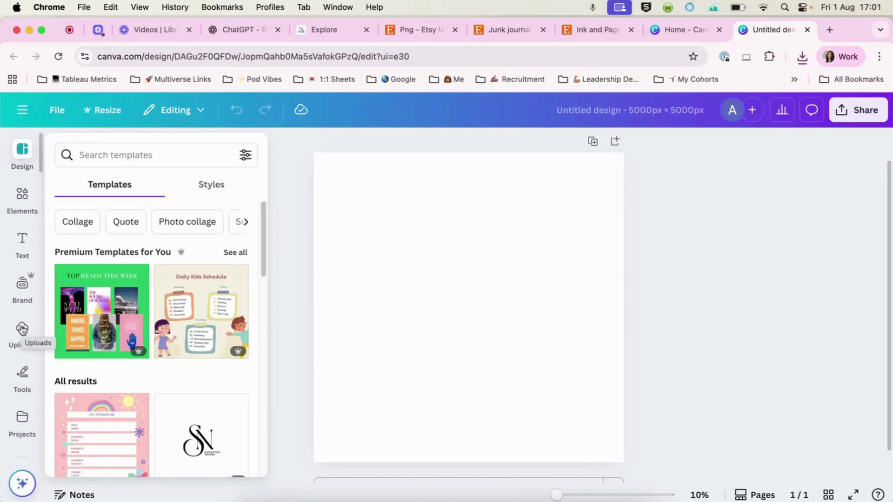
# Drag the downloaded ChatGPT Spooky Season cow PNG from Chrome's downloads into Canva's Uploads
pyautogui.click(22, 329)
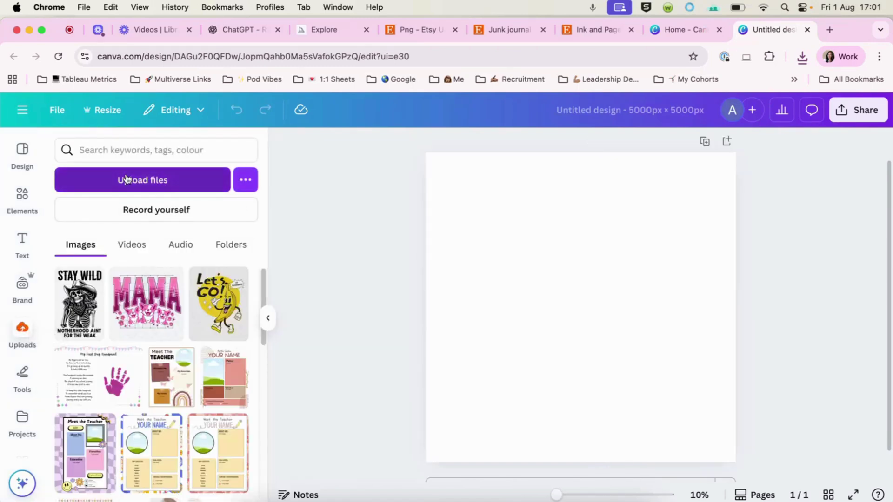
pyautogui.click(125, 179)
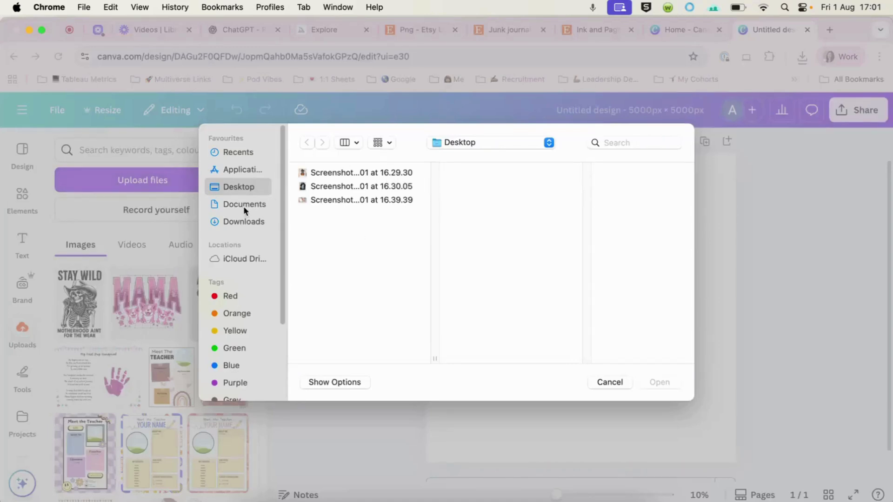
pyautogui.click(244, 221)
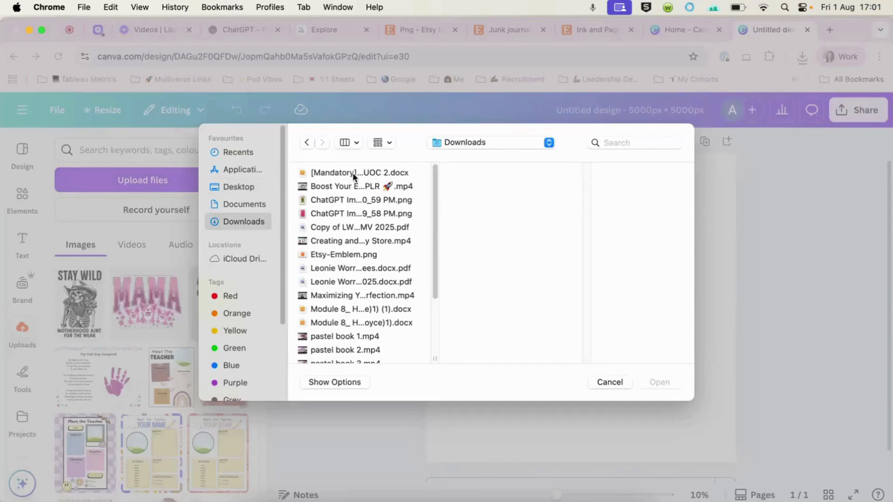
pyautogui.click(535, 143)
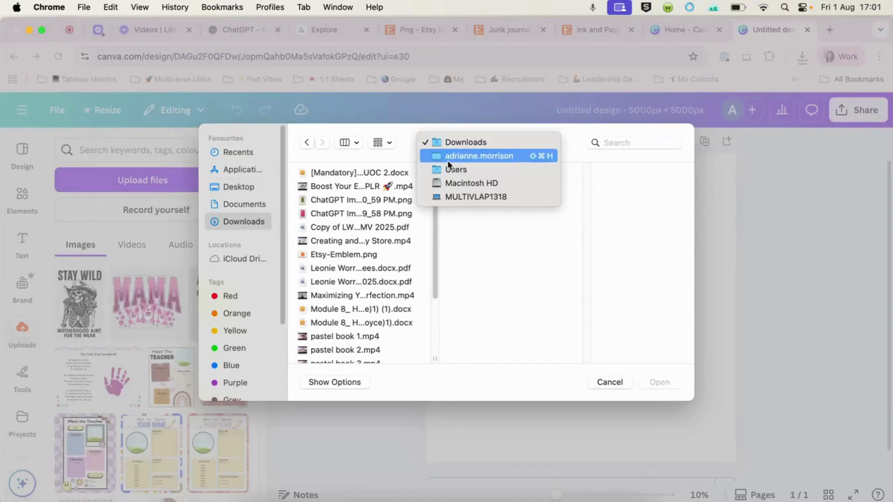
pyautogui.click(614, 384)
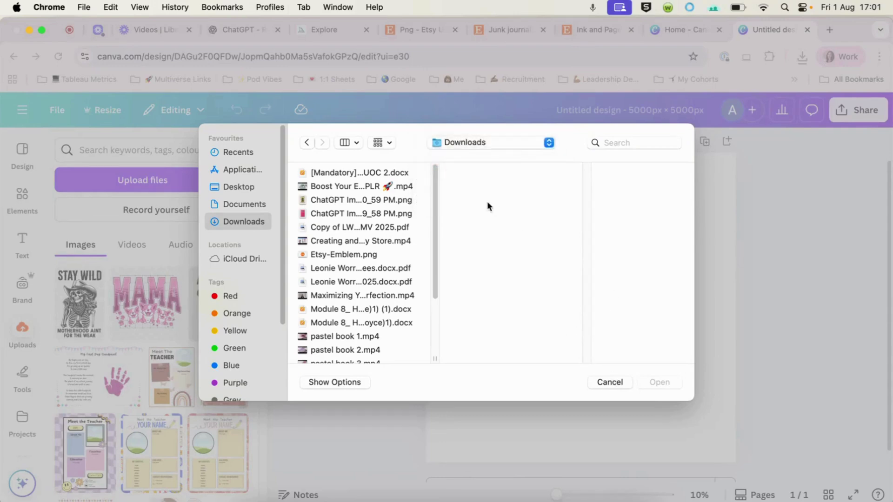
pyautogui.click(612, 382)
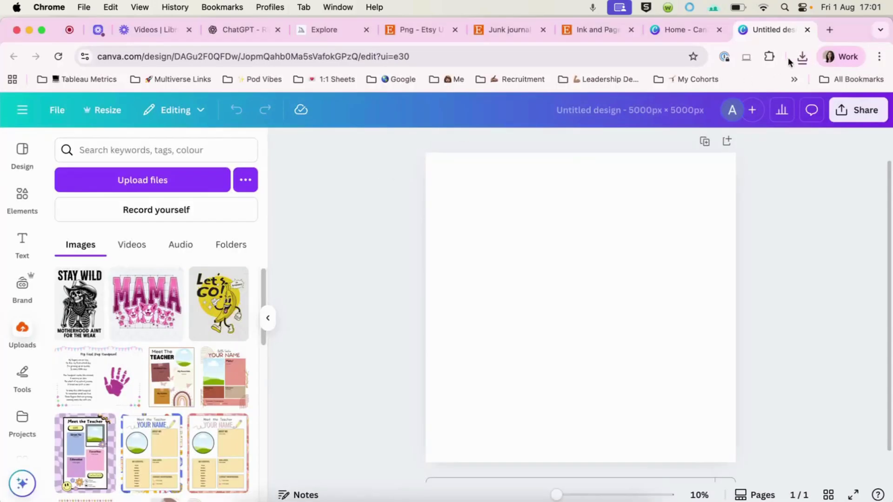
pyautogui.click(802, 56)
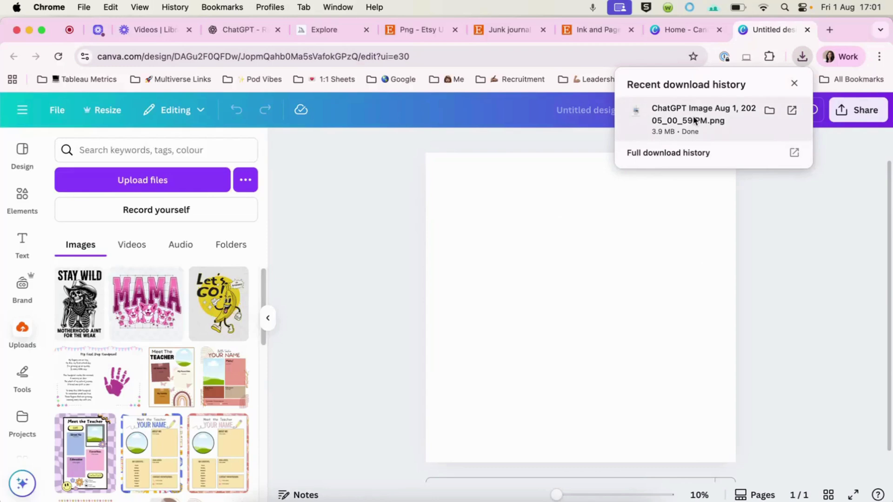
pyautogui.moveTo(684, 121); pyautogui.dragTo(169, 223)
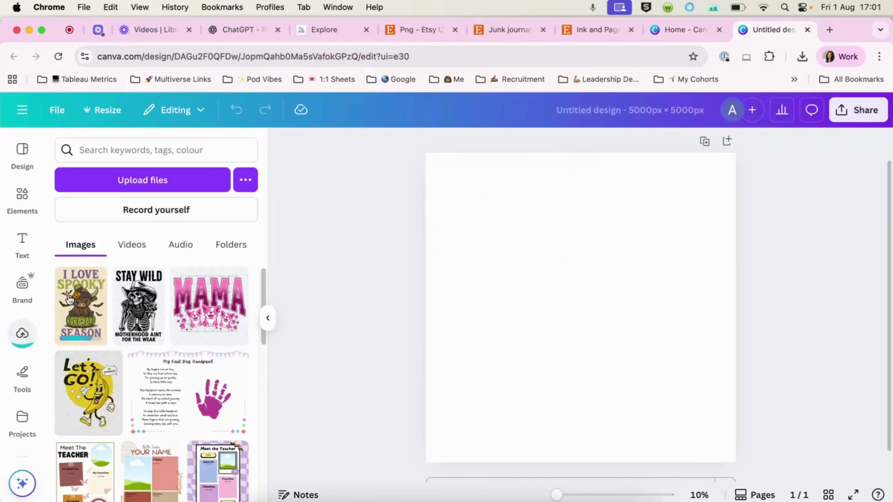
# Add the uploaded cow image to the page and remove its background with BG Remover
pyautogui.click(80, 321)
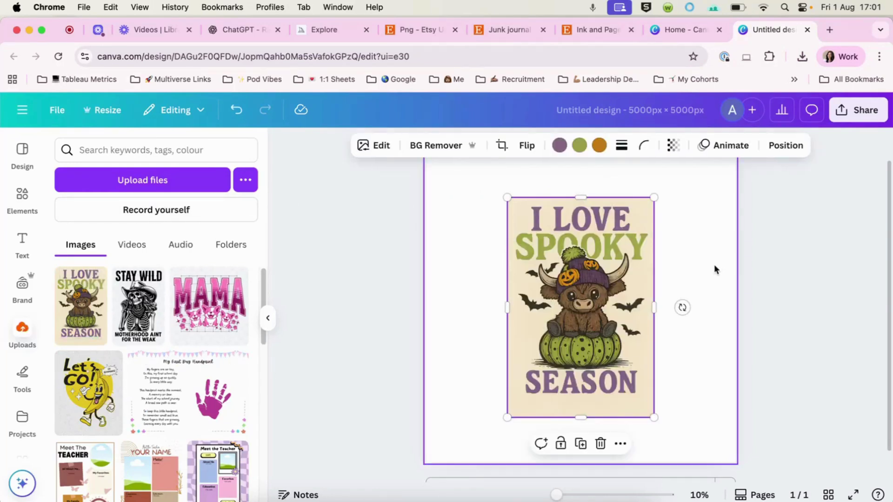
pyautogui.click(447, 147)
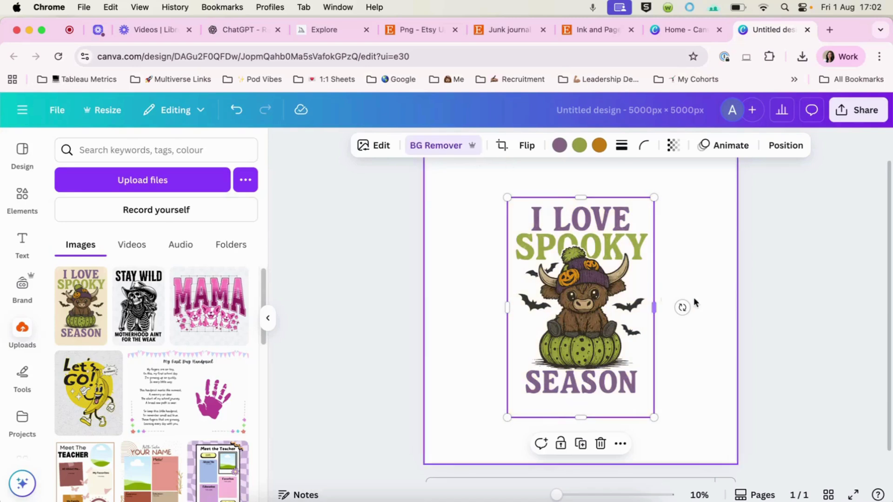
pyautogui.click(780, 276)
# Enlarge the cow image from both corners and centre it on the page
pyautogui.click(619, 298)
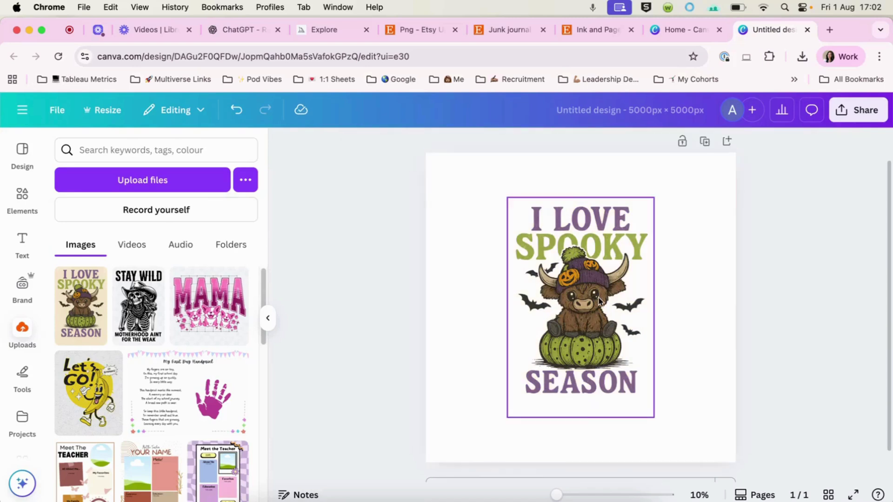
pyautogui.moveTo(654, 196); pyautogui.dragTo(672, 168)
pyautogui.moveTo(506, 417); pyautogui.dragTo(488, 445)
pyautogui.click(838, 298)
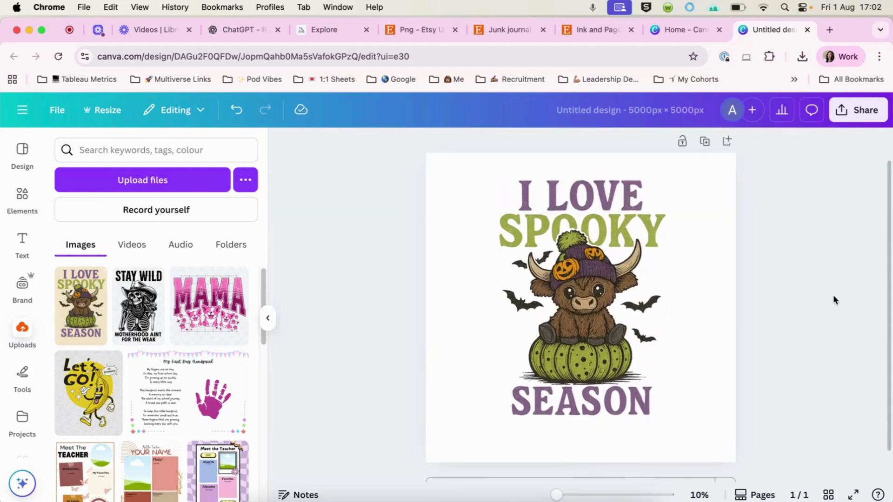
pyautogui.moveTo(595, 329); pyautogui.dragTo(591, 326)
pyautogui.click(775, 277)
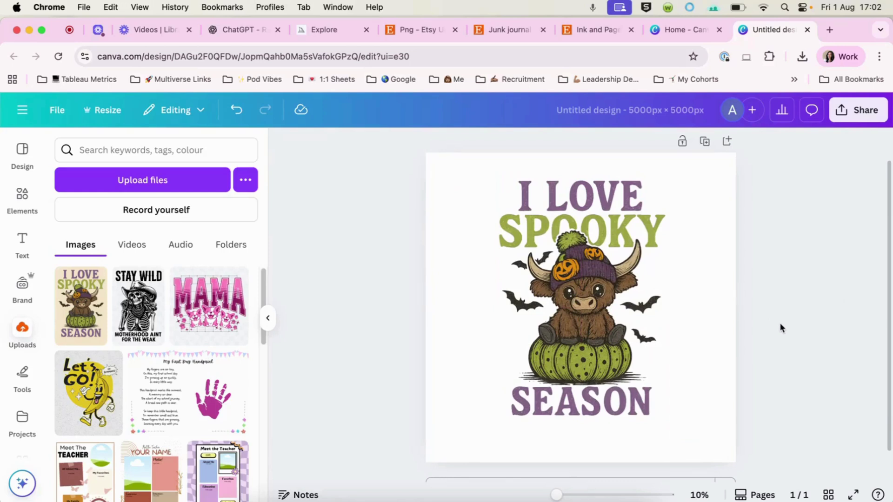
# Export the cow design via Share > Download as a PNG with Transparent background ticked
pyautogui.click(862, 110)
pyautogui.click(670, 370)
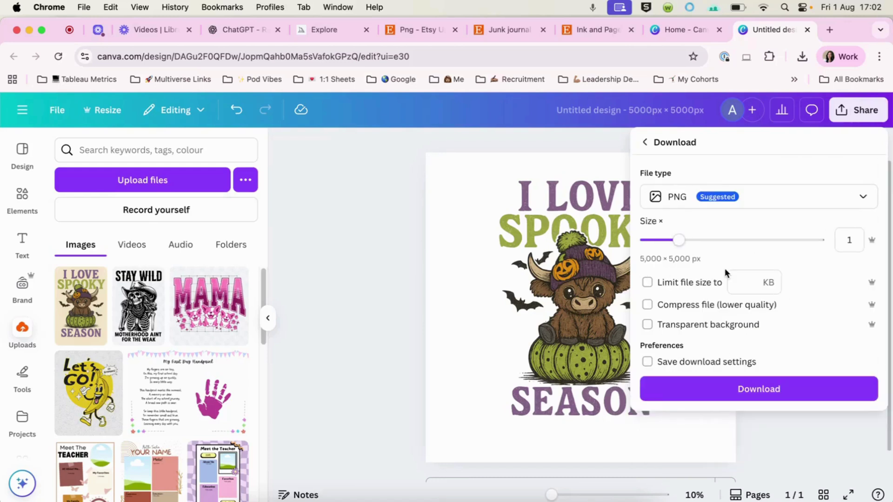
pyautogui.click(647, 325)
pyautogui.click(691, 399)
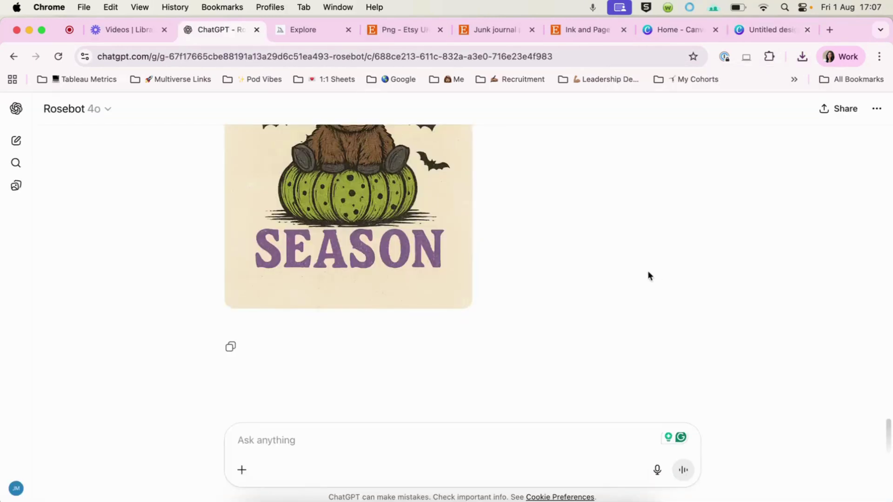
# Below the Spooky Season cow image, ask ChatGPT for a similar-design prompt to use in Midjourney
pyautogui.scroll(3, 651, 276)
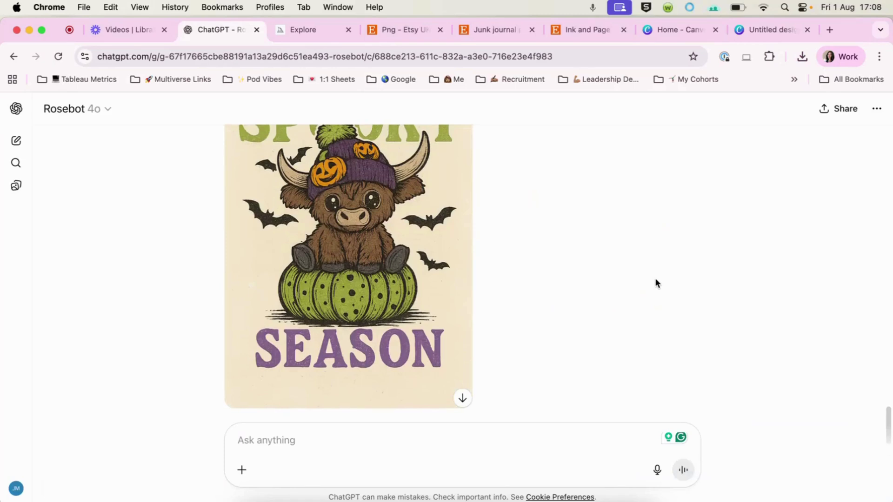
pyautogui.scroll(1, 539, 351)
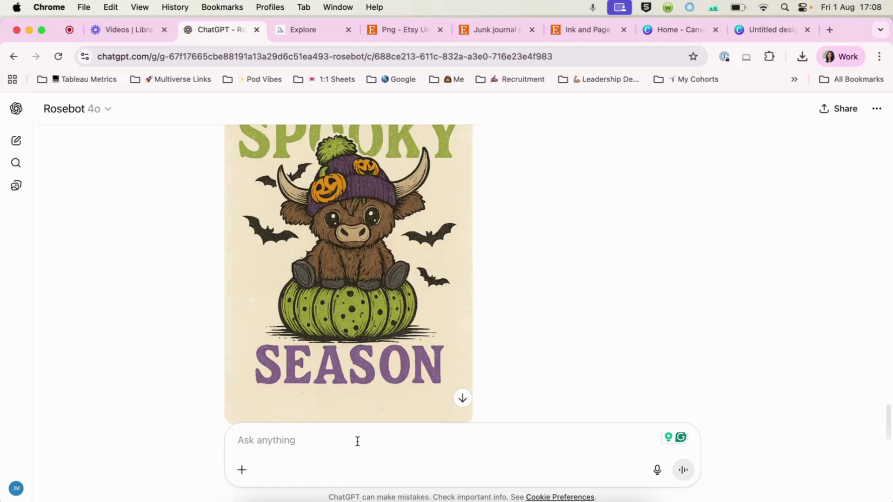
pyautogui.write('can ')
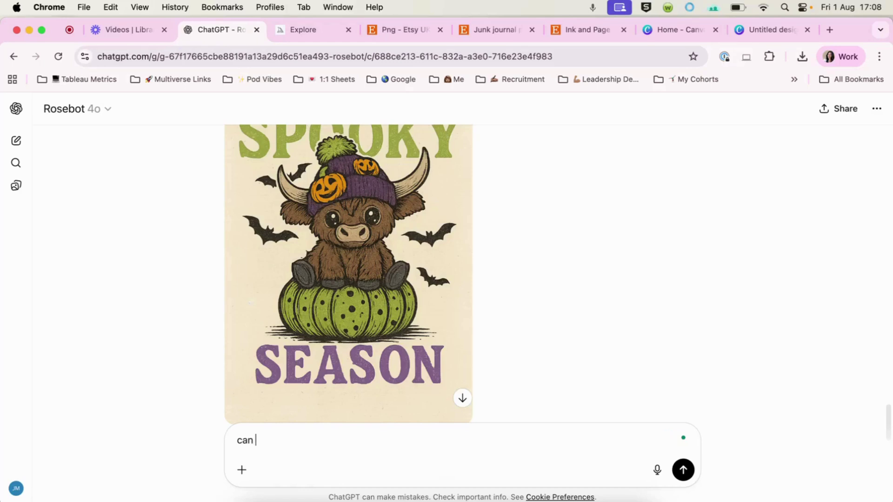
pyautogui.write('you make me a prompt')
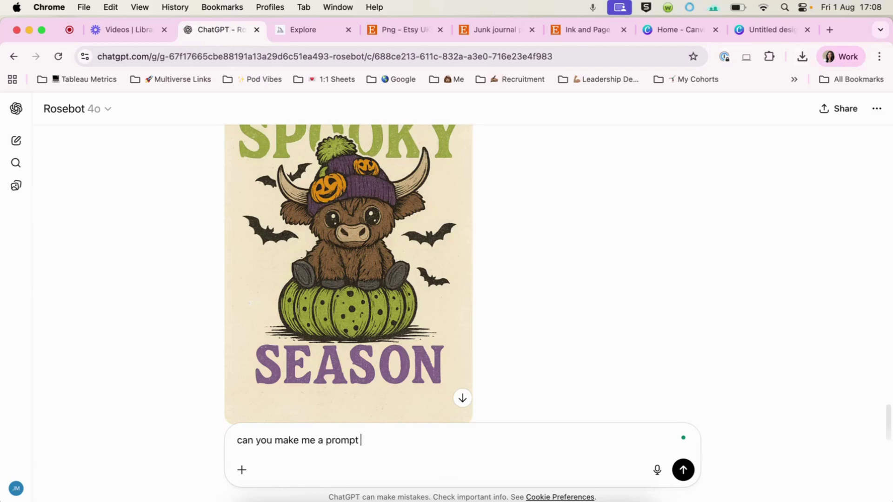
pyautogui.write(' for something simi')
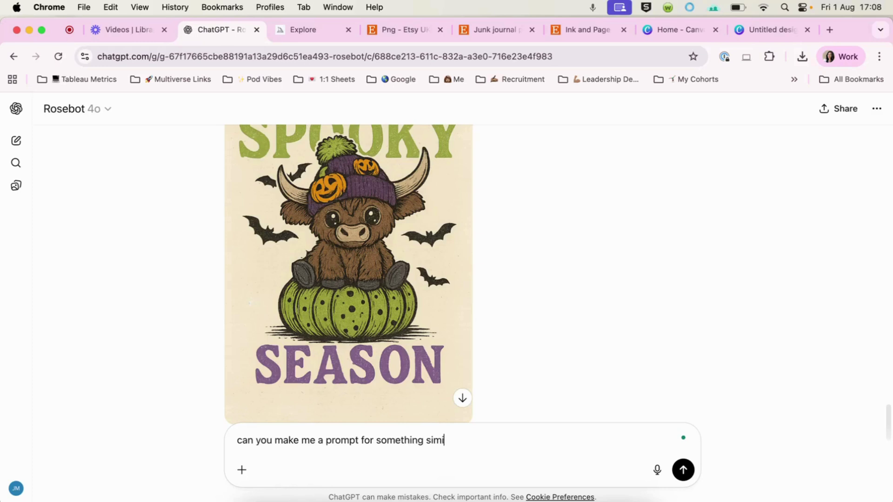
pyautogui.write('lar that I can use in Midjou')
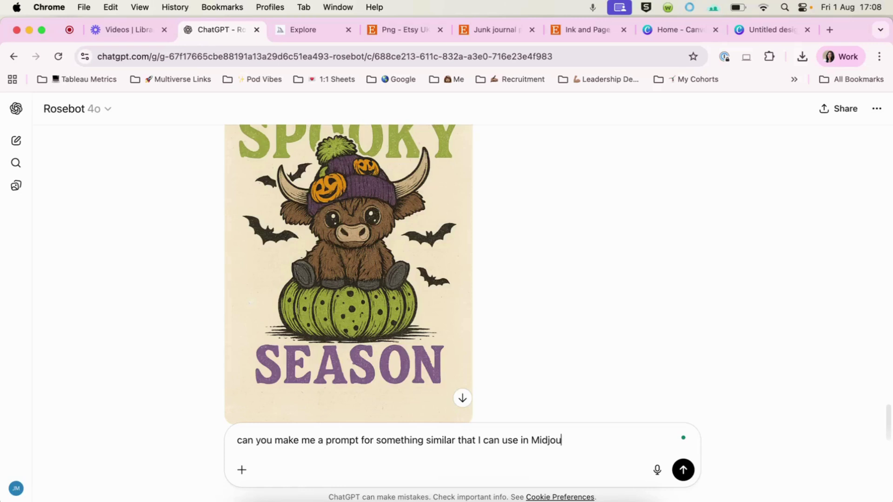
pyautogui.write('nrye ney rney')
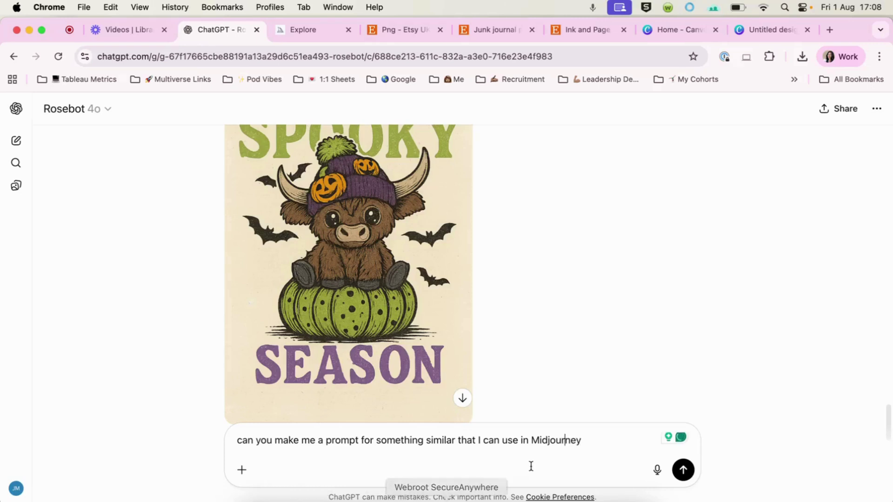
# Send the request, copy the returned Midjourney prompt, and switch to Midjourney's Explore page
pyautogui.click(683, 470)
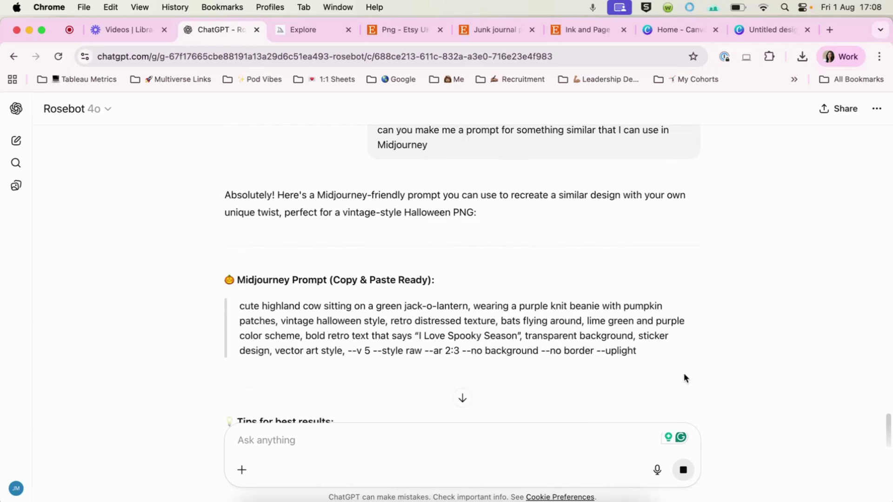
pyautogui.moveTo(655, 348); pyautogui.dragTo(238, 299)
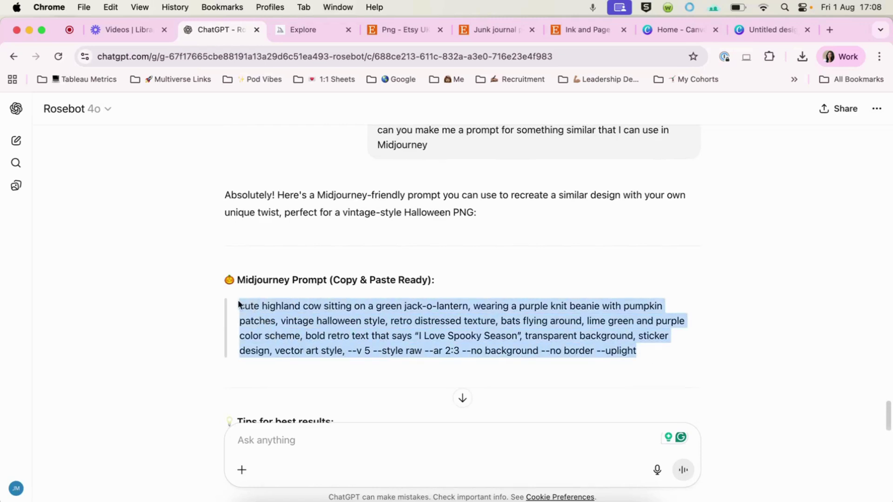
pyautogui.rightClick(337, 302)
pyautogui.click(386, 333)
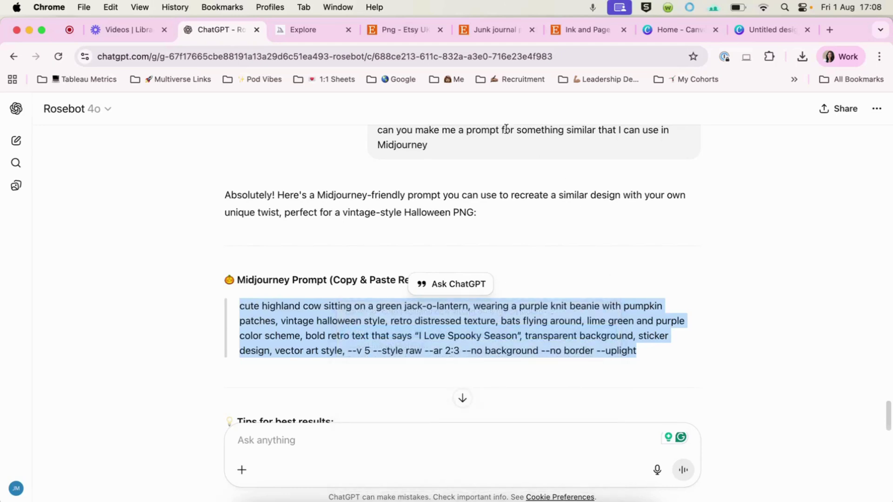
pyautogui.click(315, 37)
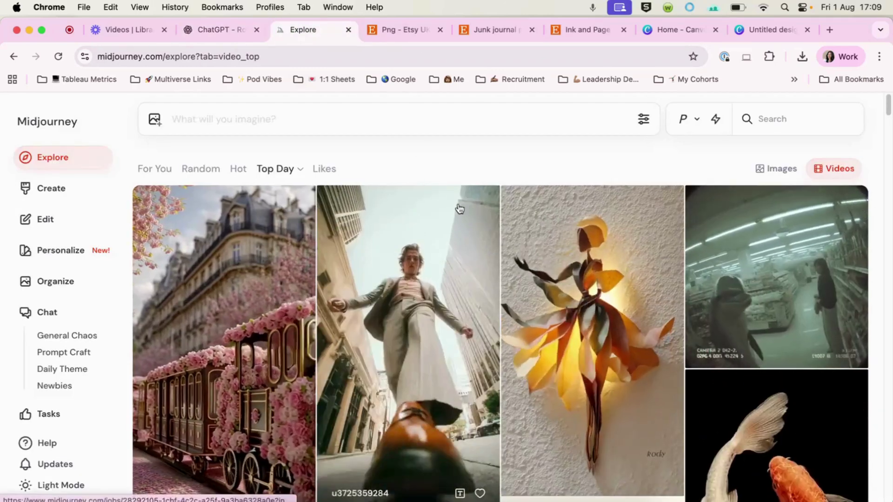
# Paste the highland cow prompt into the Create page prompt box and change --v 5 to --v 7
pyautogui.click(44, 190)
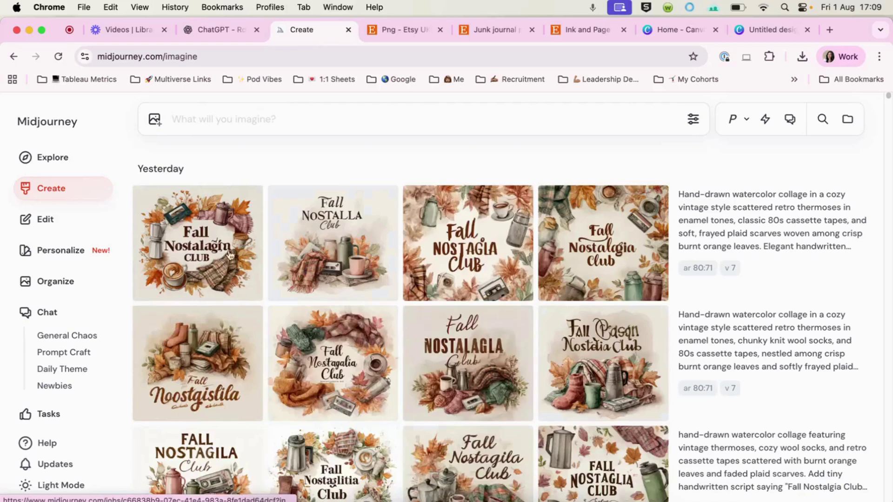
pyautogui.click(284, 116)
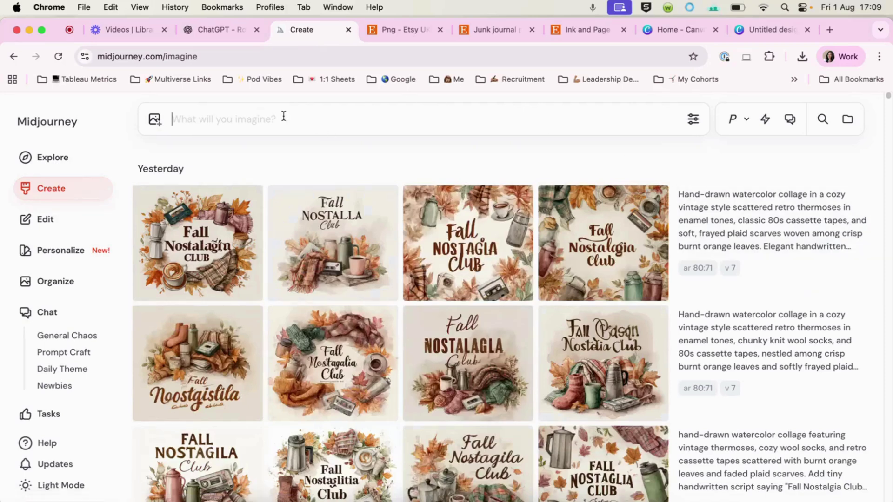
pyautogui.rightClick(223, 122)
pyautogui.click(262, 207)
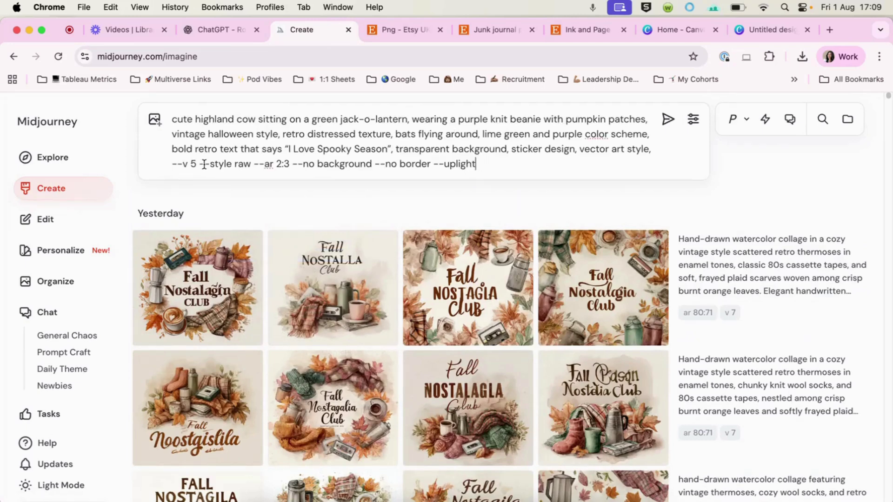
pyautogui.press('BackSpace')
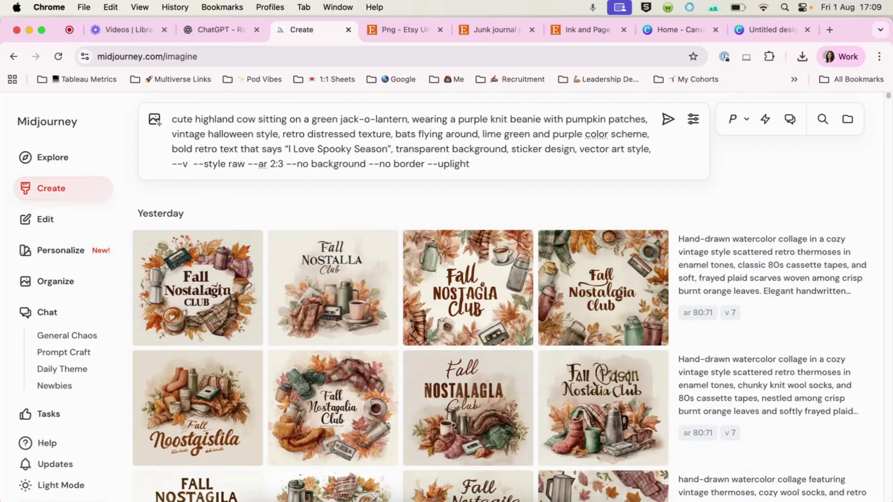
pyautogui.write('7')
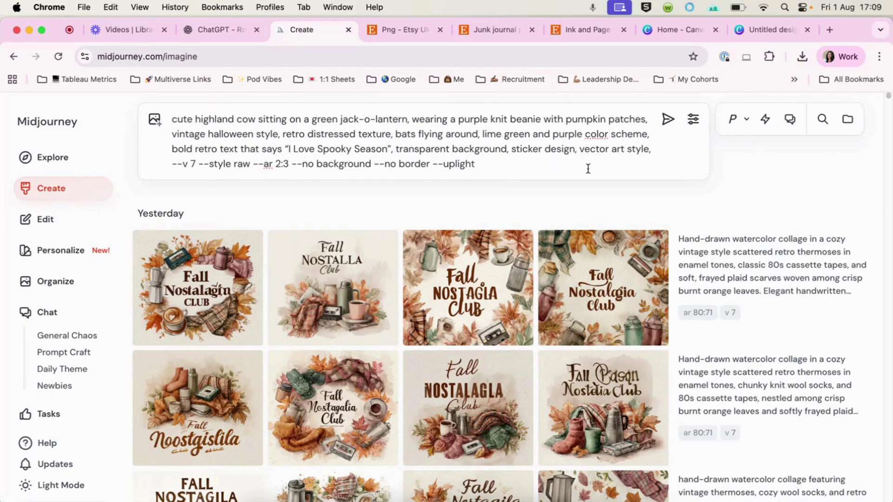
# After the 'Unknown flag' error, replace the parameter line with v7 and generate four cow images
pyautogui.click(672, 123)
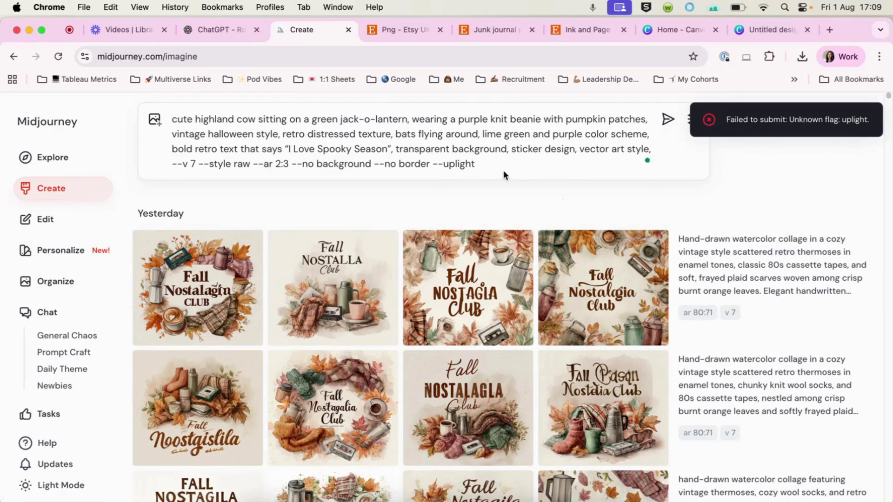
pyautogui.moveTo(475, 164); pyautogui.dragTo(172, 169)
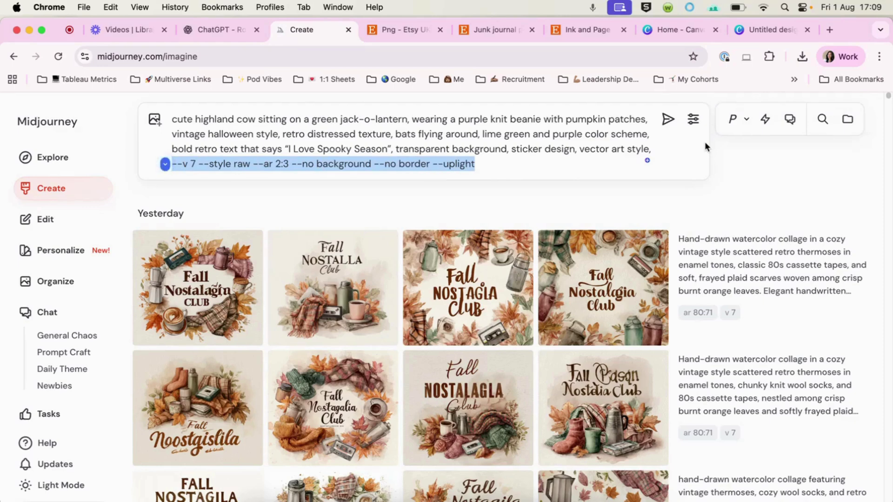
pyautogui.press('BackSpace')
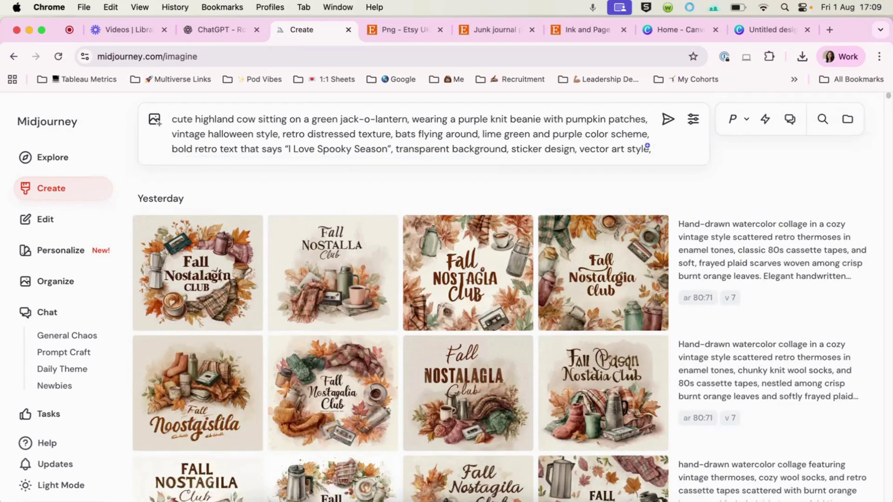
pyautogui.write('v')
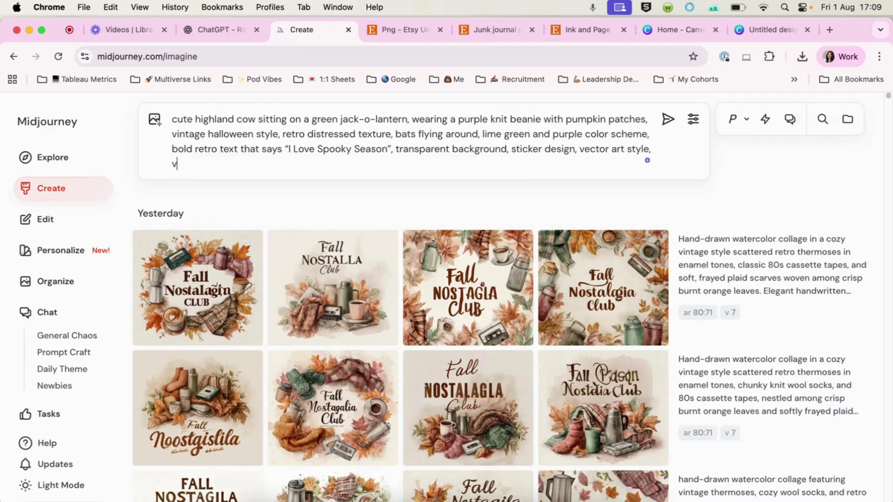
pyautogui.write('7')
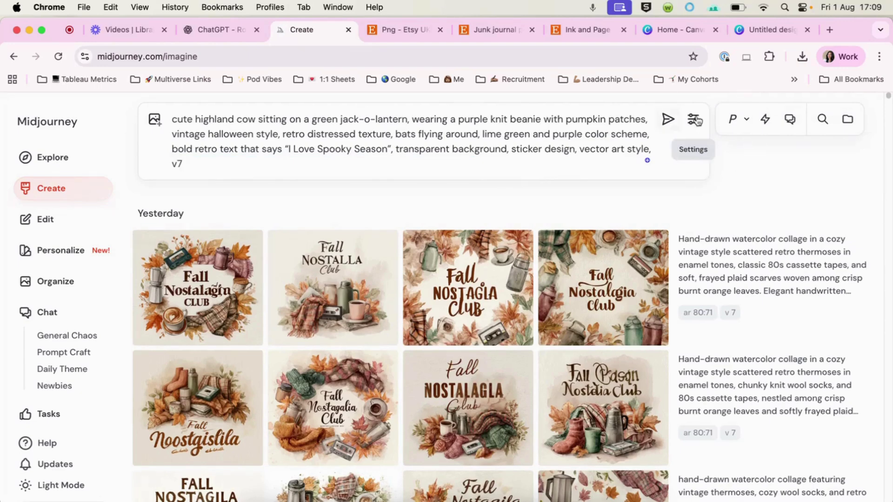
pyautogui.click(668, 119)
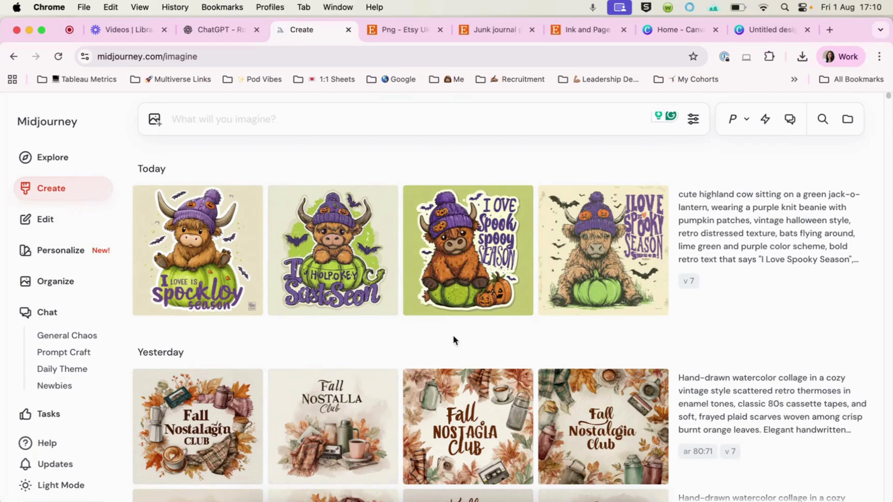
# Browse the new cow images to the third variation and reload its prompt for reuse
pyautogui.click(200, 237)
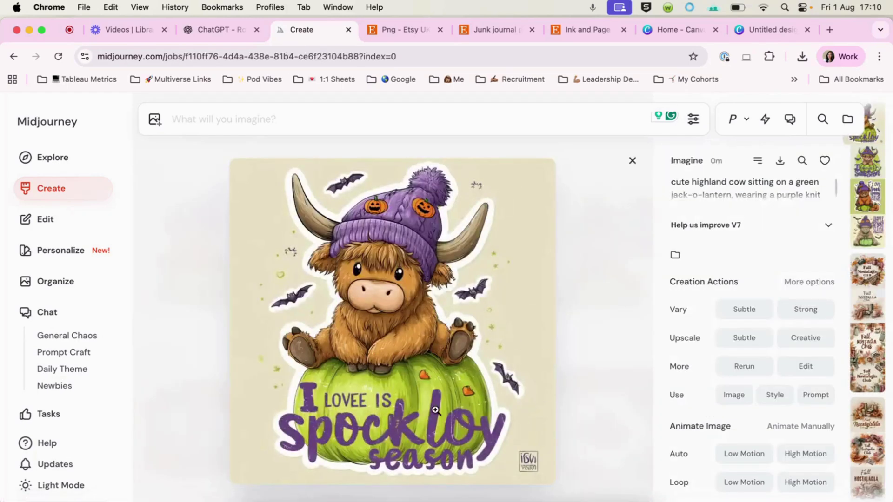
pyautogui.press('Right')
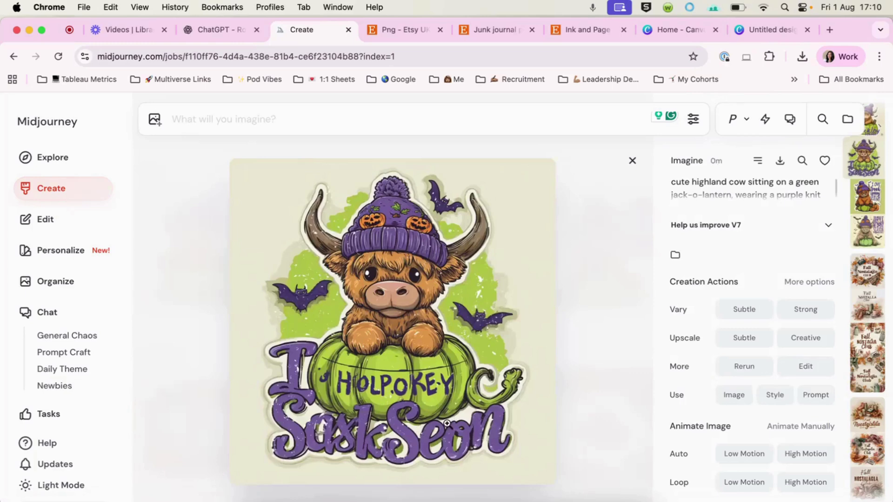
pyautogui.press('Right')
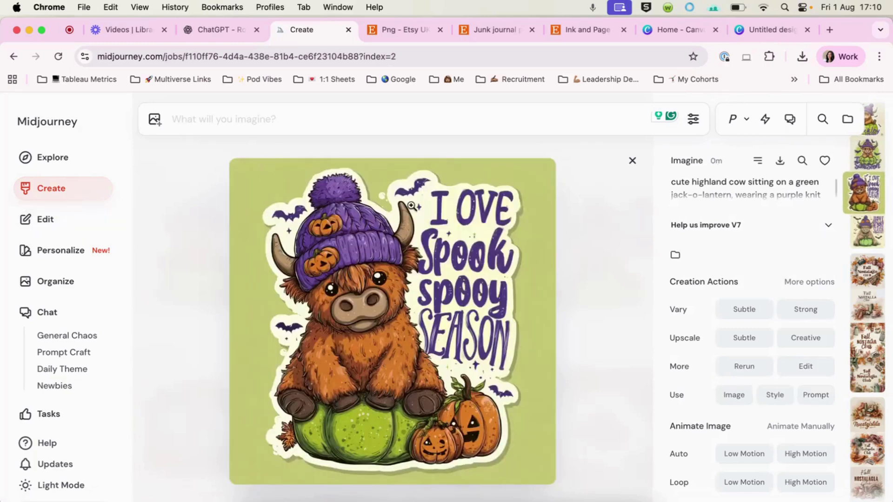
pyautogui.click(749, 193)
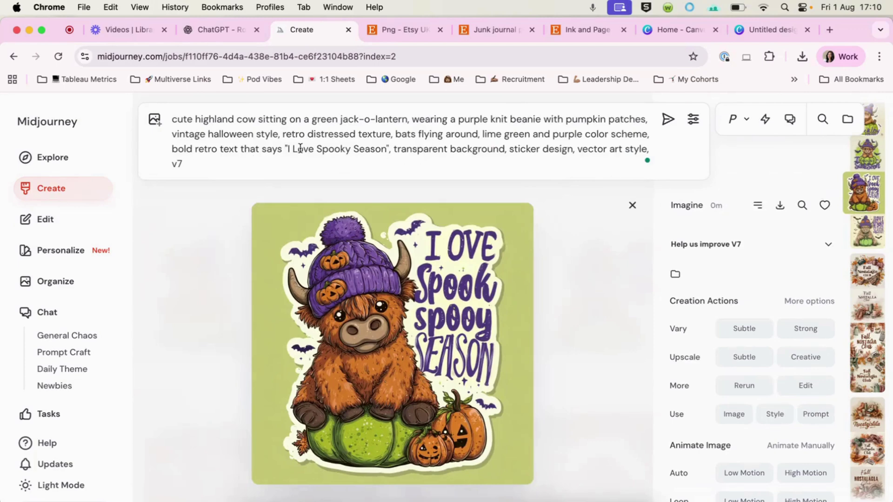
# Delete the 'bold retro text that says…' phrase and generate a text-free batch of cow images
pyautogui.moveTo(389, 148); pyautogui.dragTo(179, 146)
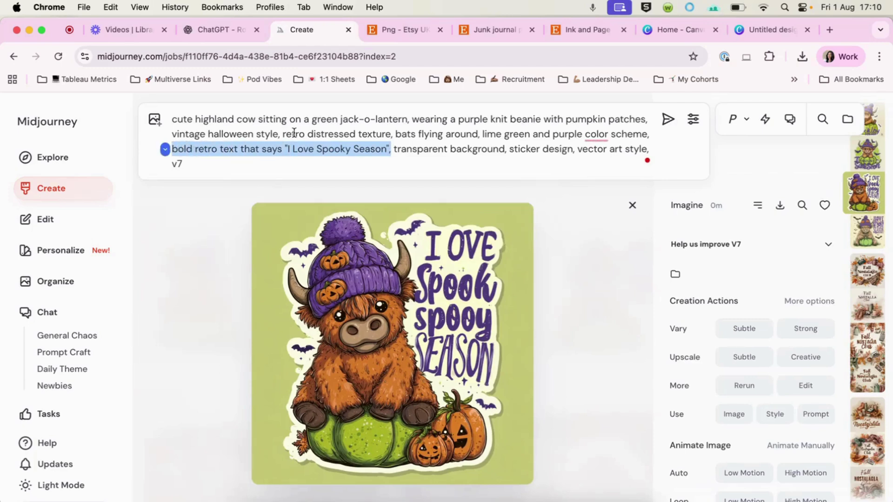
pyautogui.press('BackSpace')
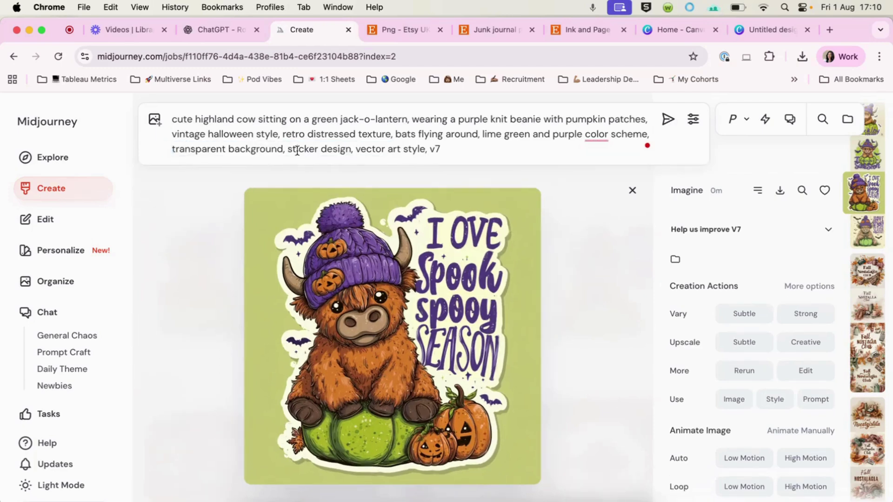
pyautogui.click(668, 122)
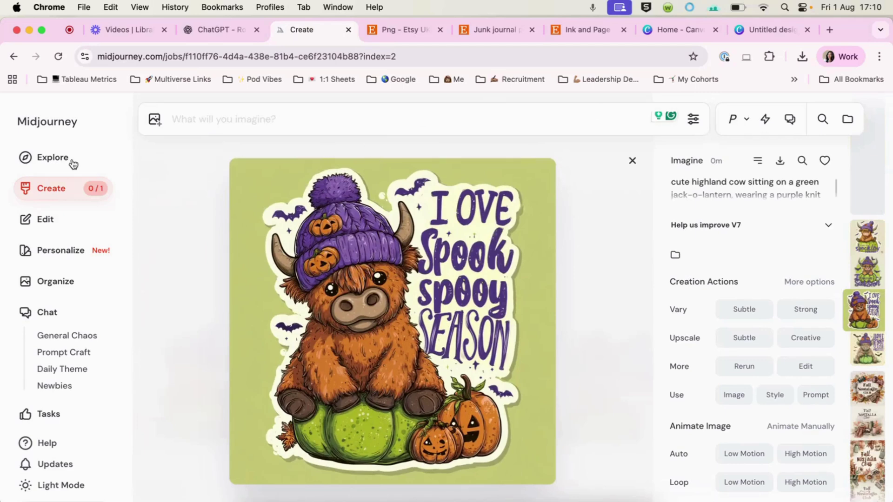
pyautogui.click(60, 189)
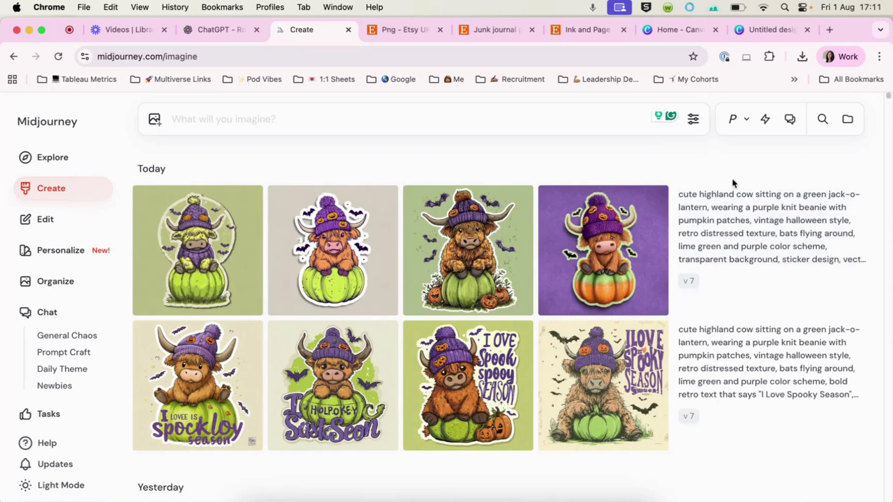
# Reuse the latest prompt, delete 'sticker design,' and generate four new cow images
pyautogui.click(742, 257)
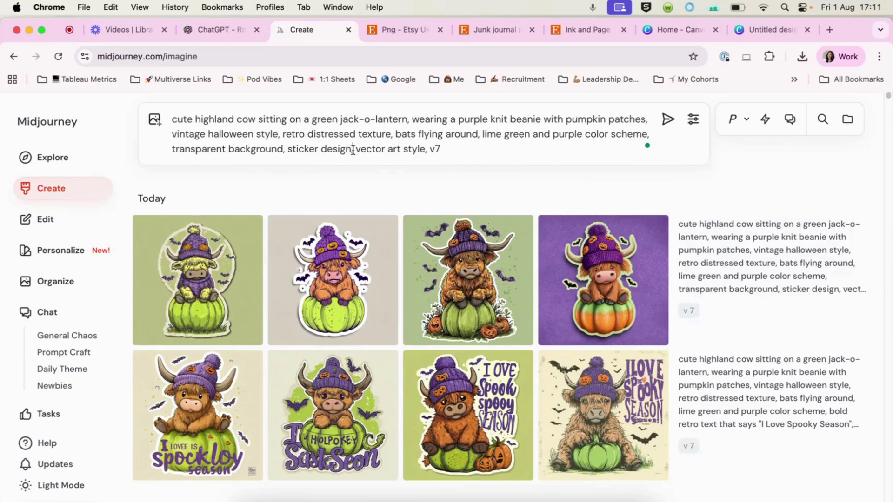
pyautogui.moveTo(352, 149); pyautogui.dragTo(294, 148)
pyautogui.press('BackSpace')
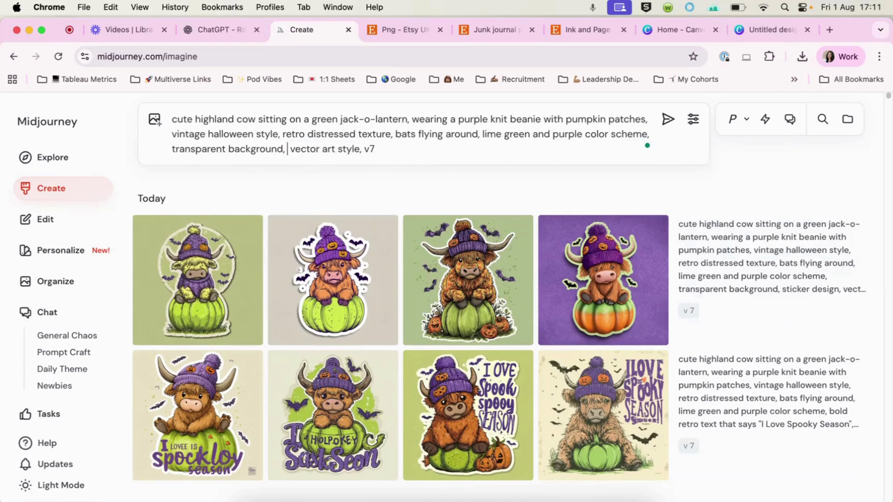
pyautogui.press('BackSpace')
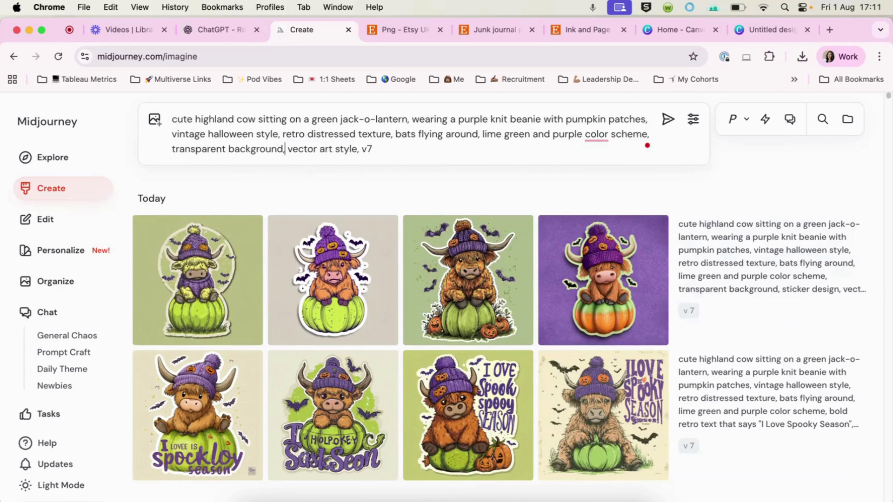
pyautogui.click(668, 120)
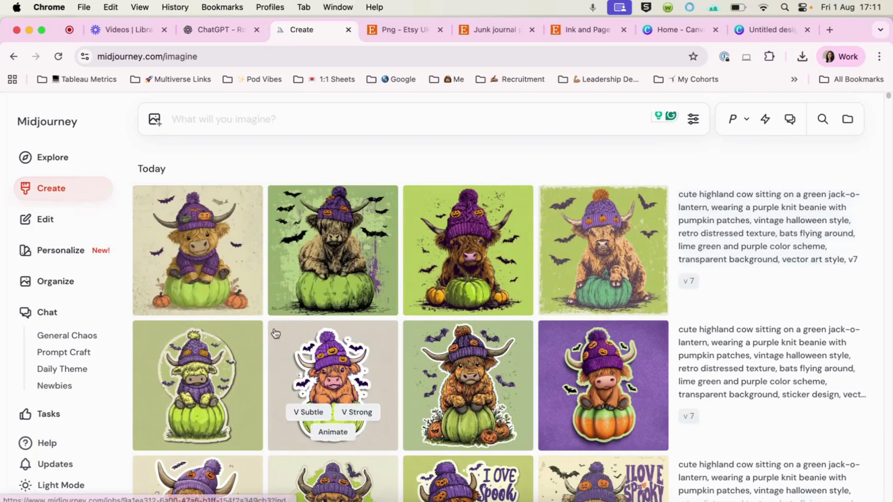
# Download the purple-sweater cow on the lime pumpkin with bats as a PNG
pyautogui.click(204, 244)
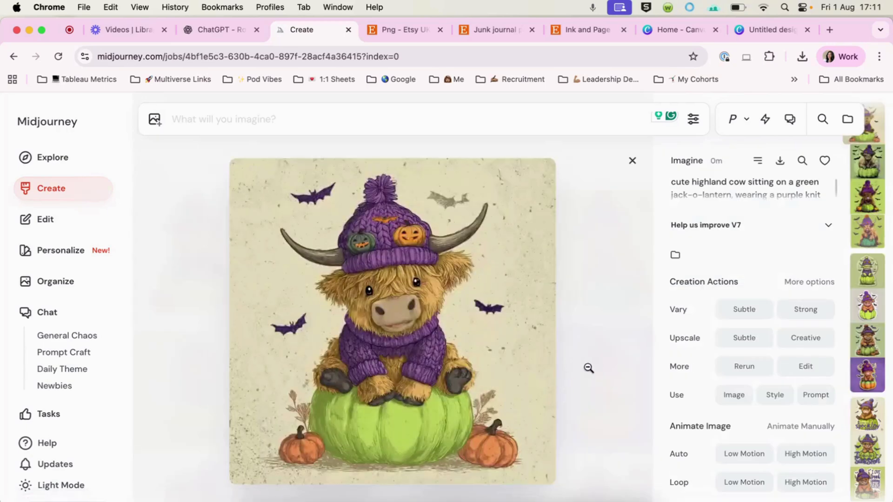
pyautogui.press('Down')
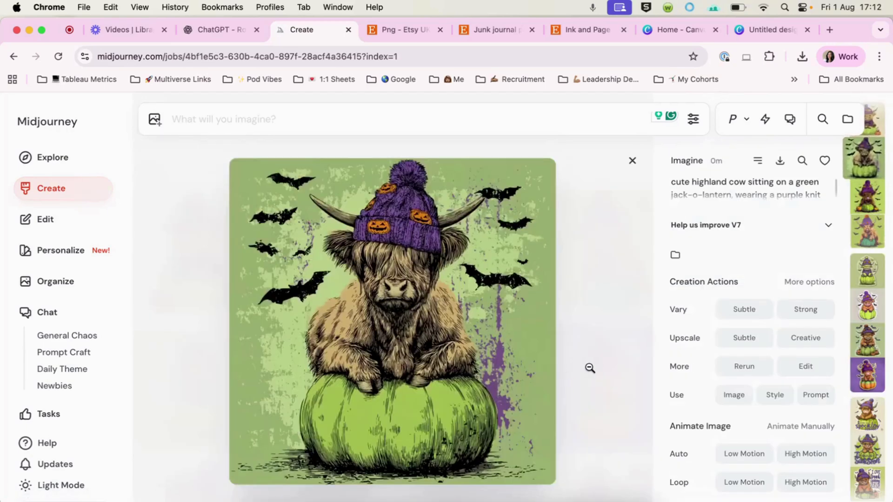
pyautogui.press('Up')
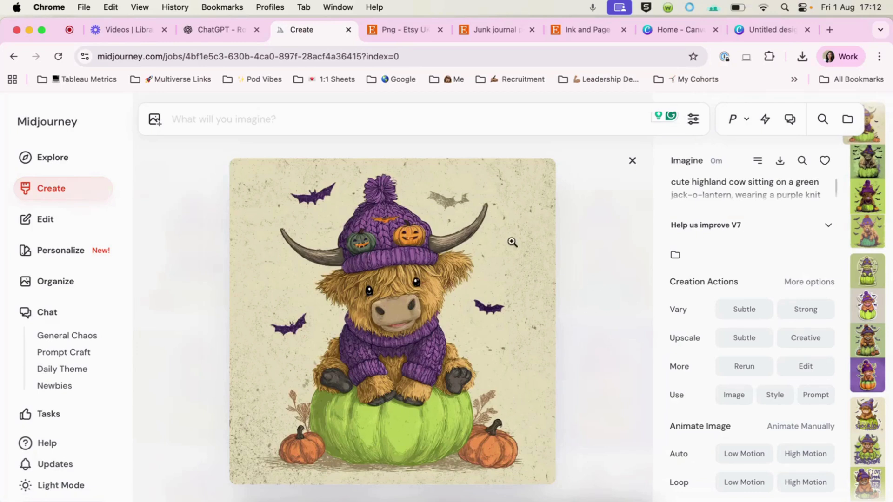
pyautogui.click(779, 163)
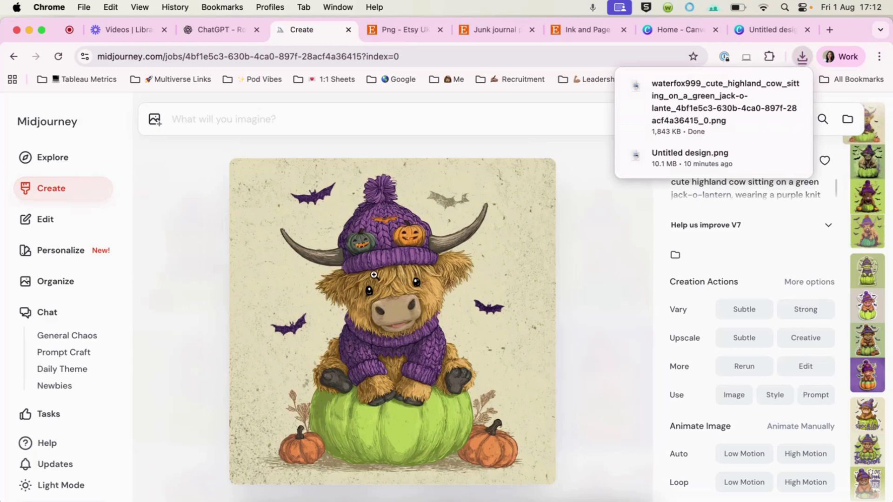
# Add a blank second page to the Canva design
pyautogui.click(756, 30)
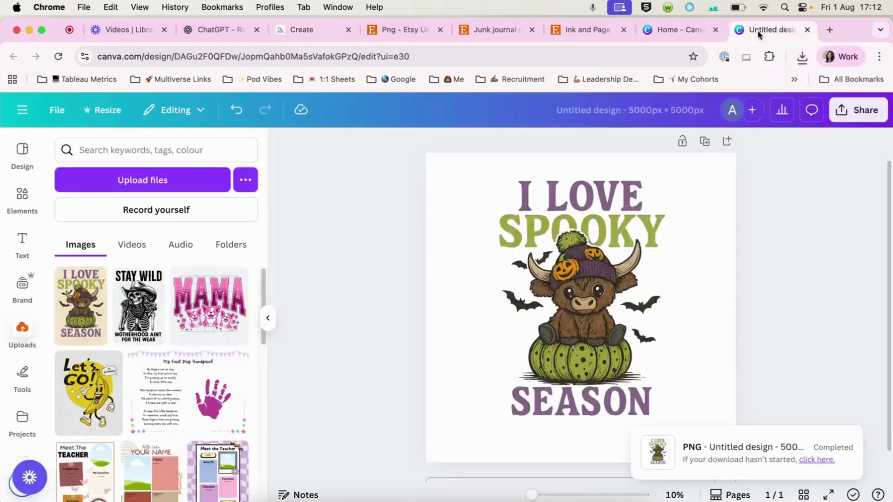
pyautogui.scroll(-2, 551, 344)
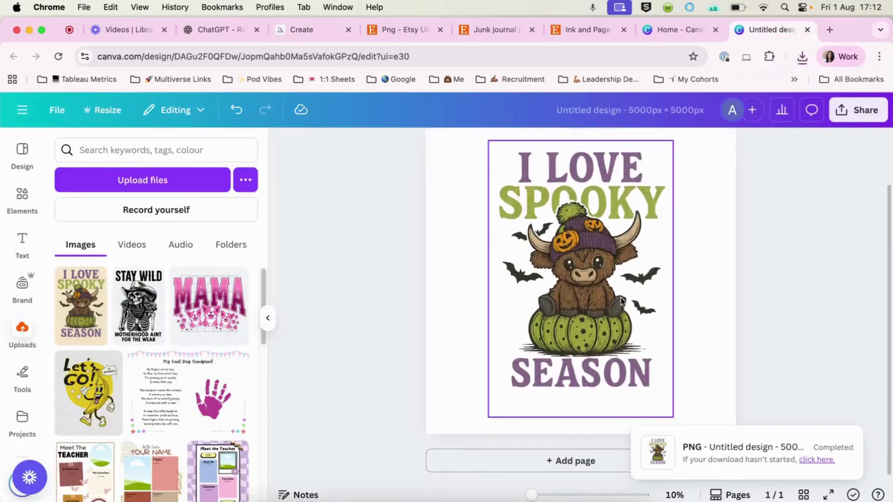
pyautogui.click(563, 461)
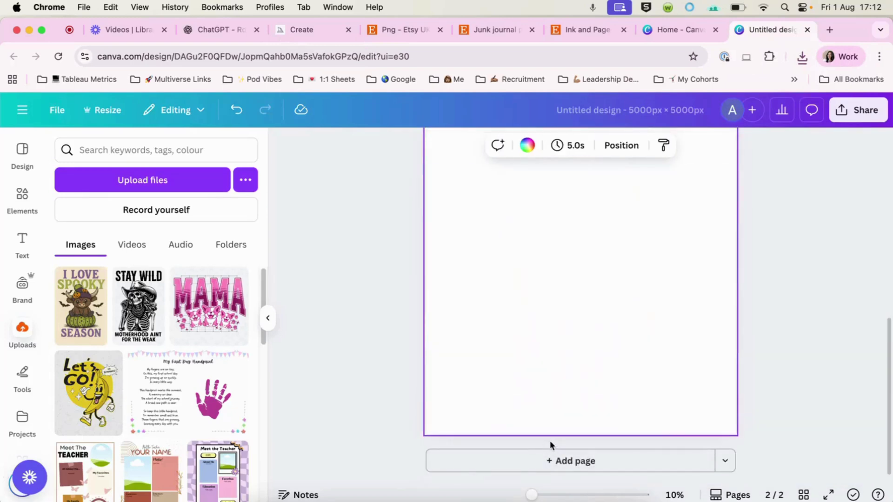
# Upload the downloaded sweater cow image into Canva and place it on page 2
pyautogui.click(802, 57)
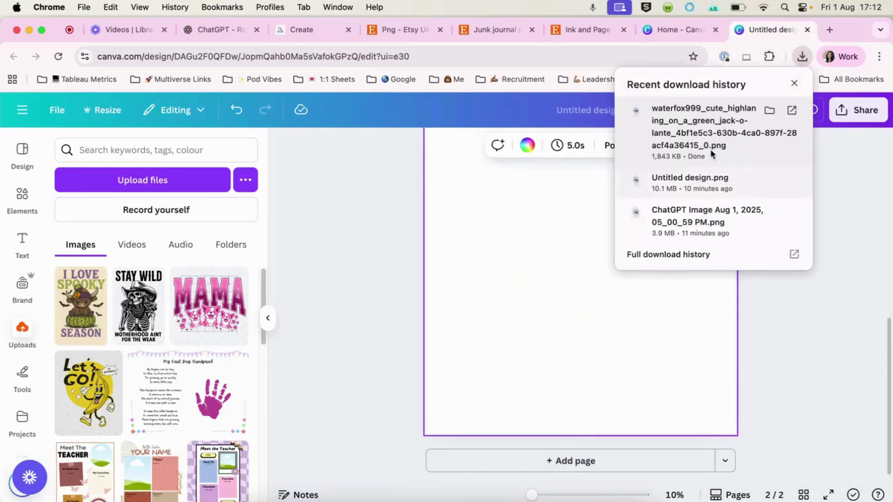
pyautogui.moveTo(721, 135); pyautogui.dragTo(258, 261)
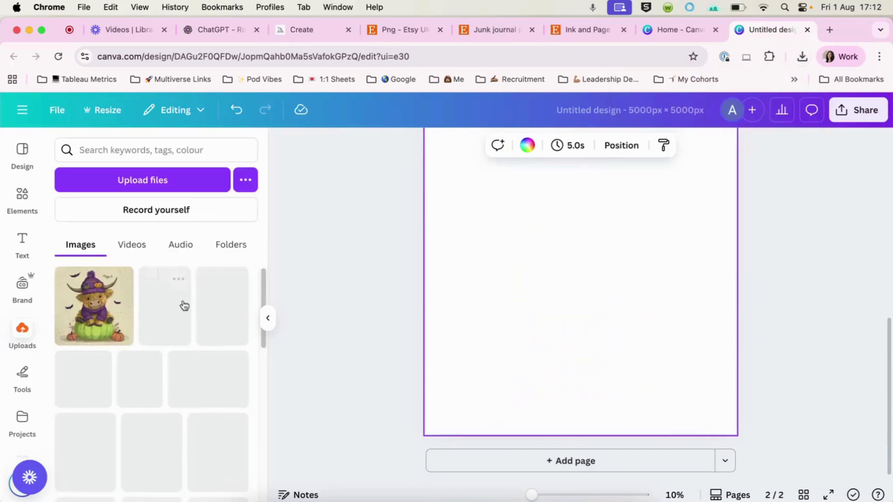
pyautogui.click(102, 314)
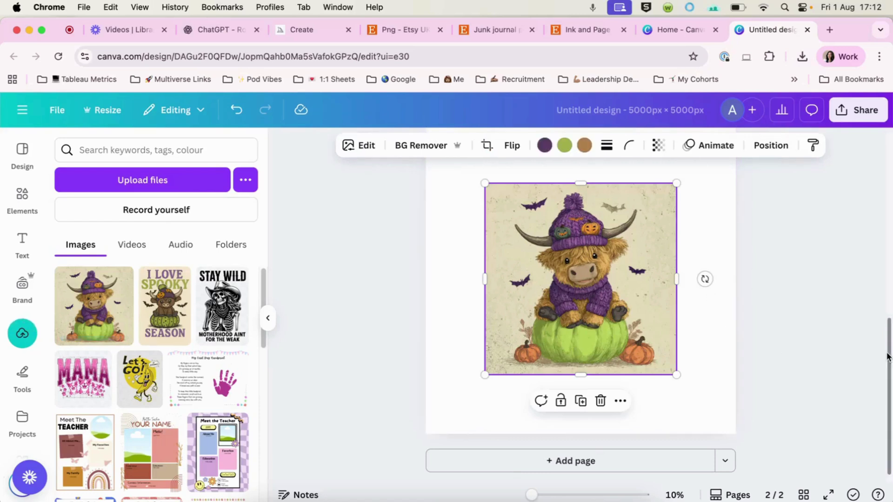
pyautogui.scroll(2, 887, 358)
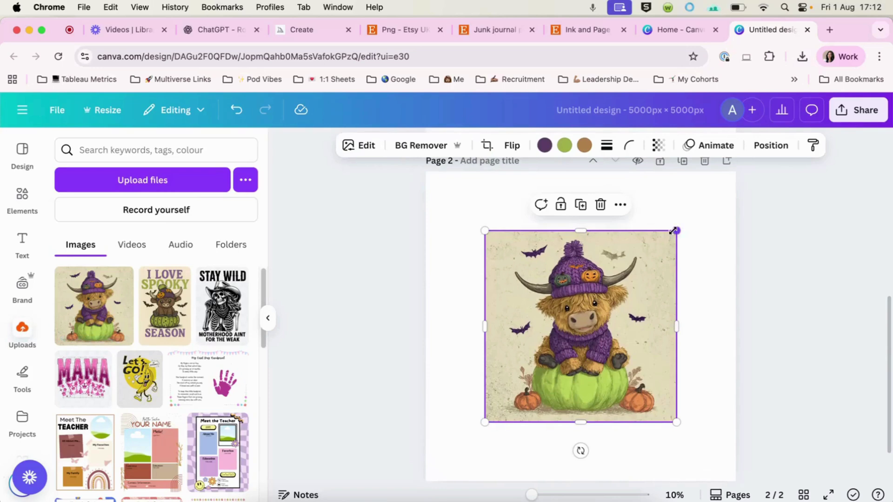
# Remove the cow image's background and stretch it to fill most of page 2
pyautogui.click(453, 146)
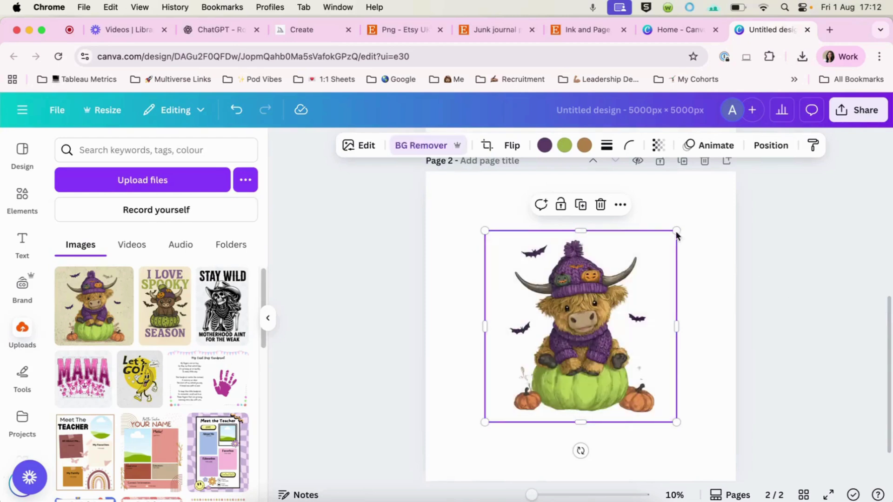
pyautogui.moveTo(676, 233); pyautogui.dragTo(716, 192)
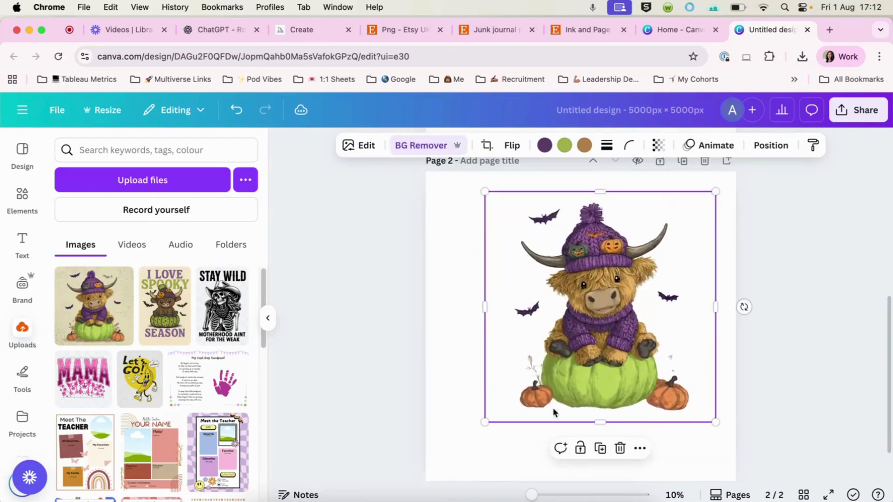
pyautogui.moveTo(484, 422); pyautogui.dragTo(450, 458)
# Zoom in on page 2 to inspect the cut-out cow's edges
pyautogui.click(793, 276)
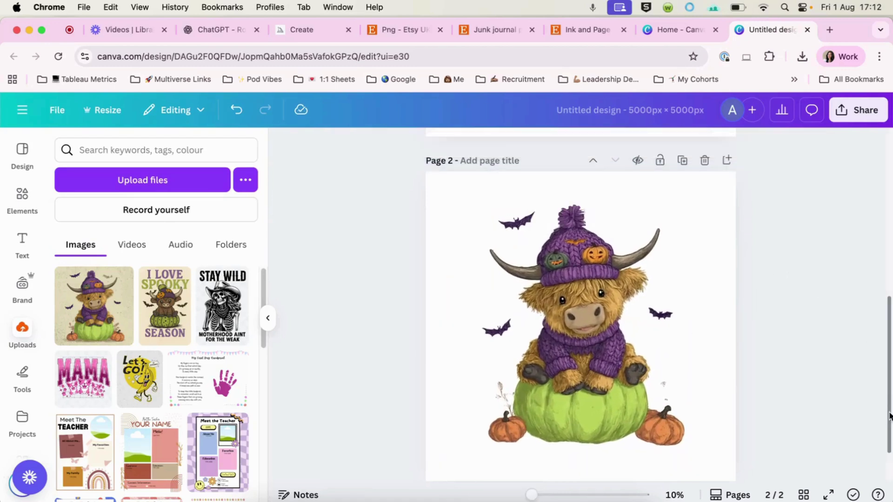
pyautogui.scroll(-1, 802, 372)
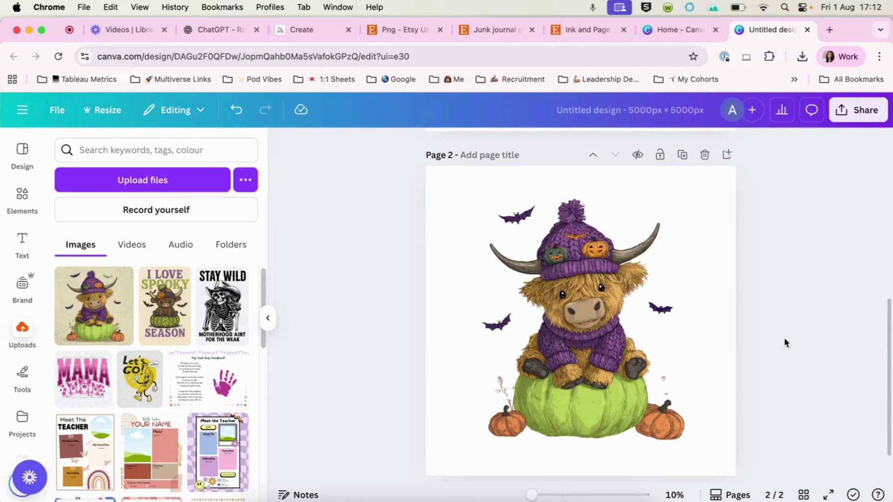
pyautogui.moveTo(532, 495); pyautogui.dragTo(553, 494)
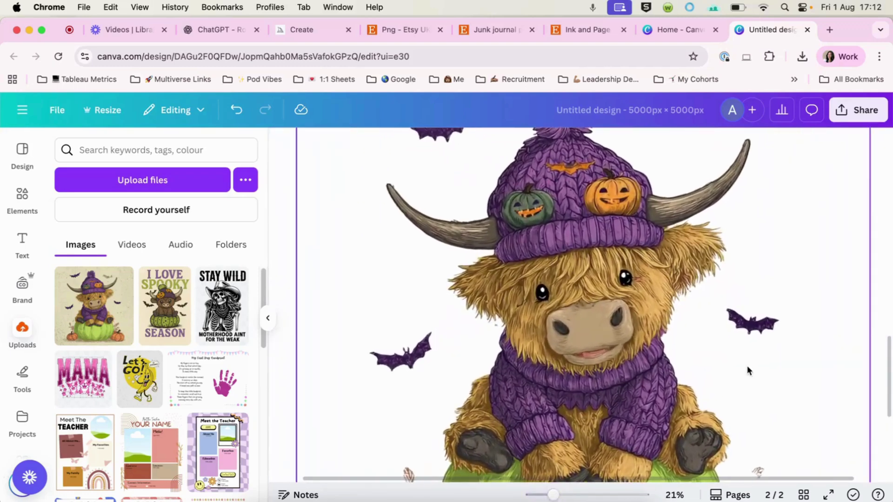
pyautogui.scroll(-5, 797, 368)
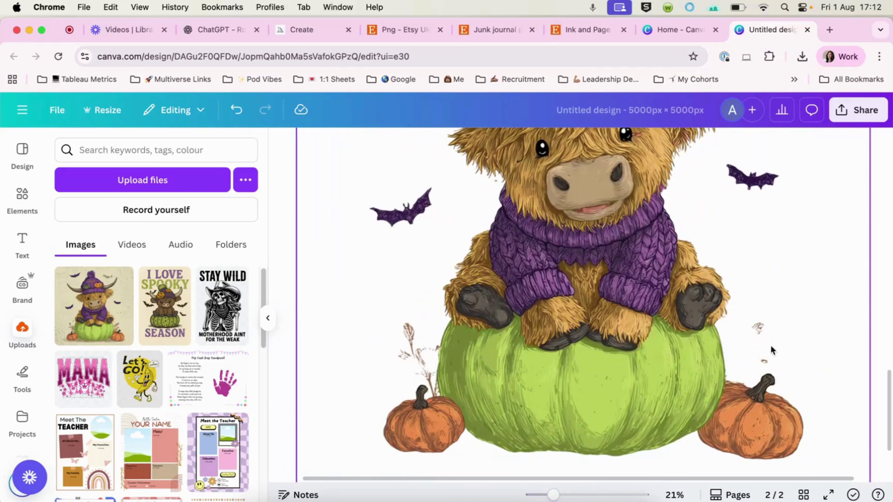
# Open Magic Eraser on the cow image, zoomed in on the pumpkin, with brush size 3
pyautogui.click(23, 195)
pyautogui.click(319, 264)
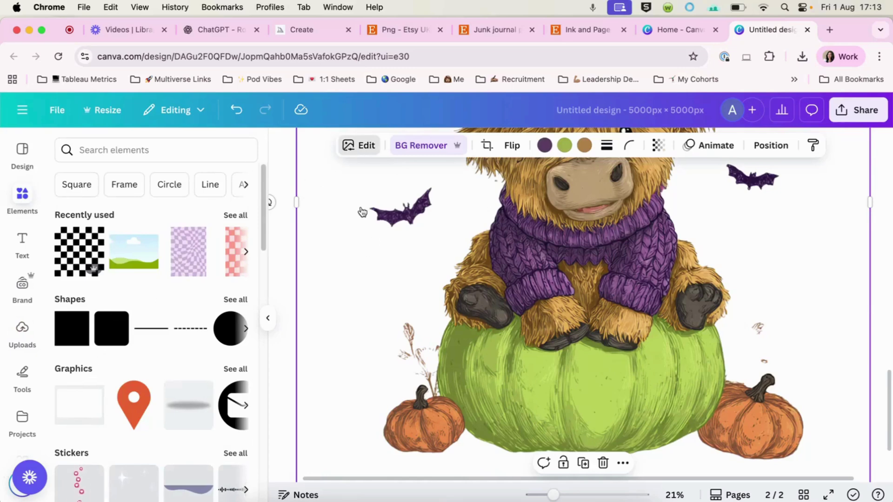
pyautogui.click(362, 144)
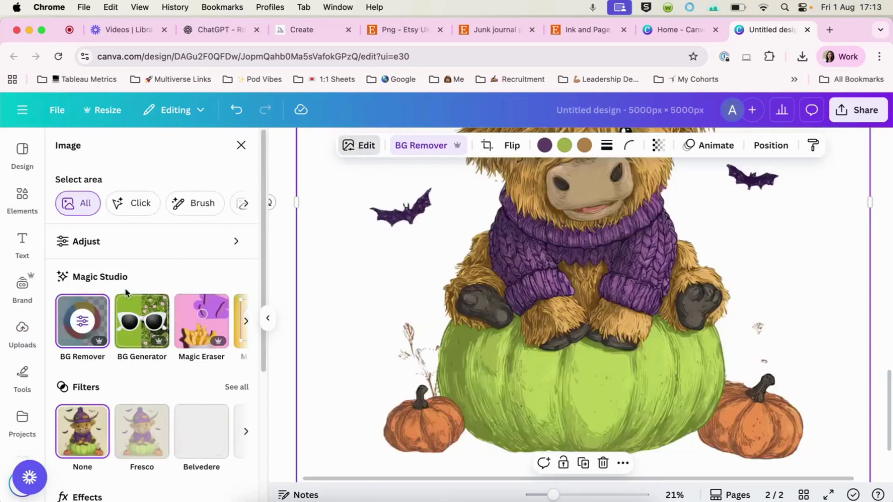
pyautogui.click(208, 329)
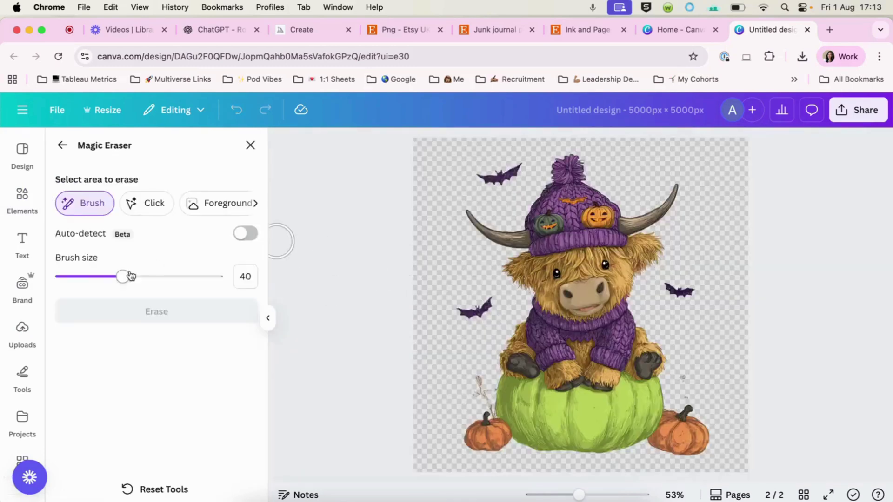
pyautogui.moveTo(131, 276); pyautogui.dragTo(77, 277)
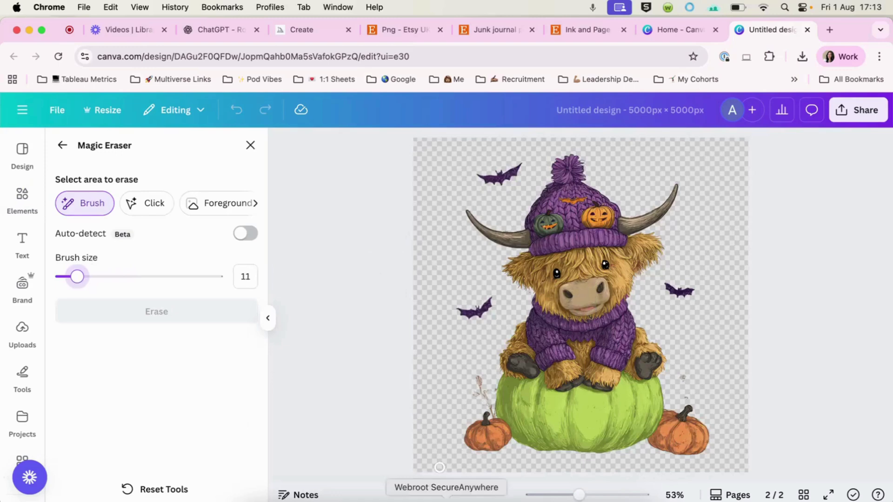
pyautogui.moveTo(581, 496); pyautogui.dragTo(603, 497)
pyautogui.scroll(-5, 573, 355)
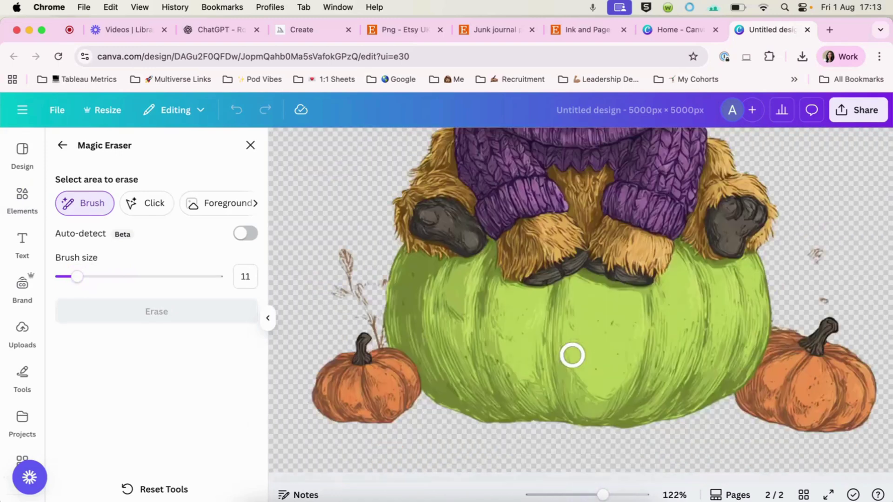
pyautogui.moveTo(76, 277); pyautogui.dragTo(63, 277)
# Paint over the dried twigs left of the pumpkin and the specks to its right, and erase them
pyautogui.moveTo(351, 253)
pyautogui.mouseDown()
pyautogui.moveTo(332, 255)
pyautogui.moveTo(356, 275)
pyautogui.moveTo(342, 293)
pyautogui.moveTo(374, 274)
pyautogui.moveTo(385, 286)
pyautogui.moveTo(367, 308)
pyautogui.moveTo(374, 330)
pyautogui.moveTo(360, 290)
pyautogui.moveTo(357, 318)
pyautogui.mouseUp()
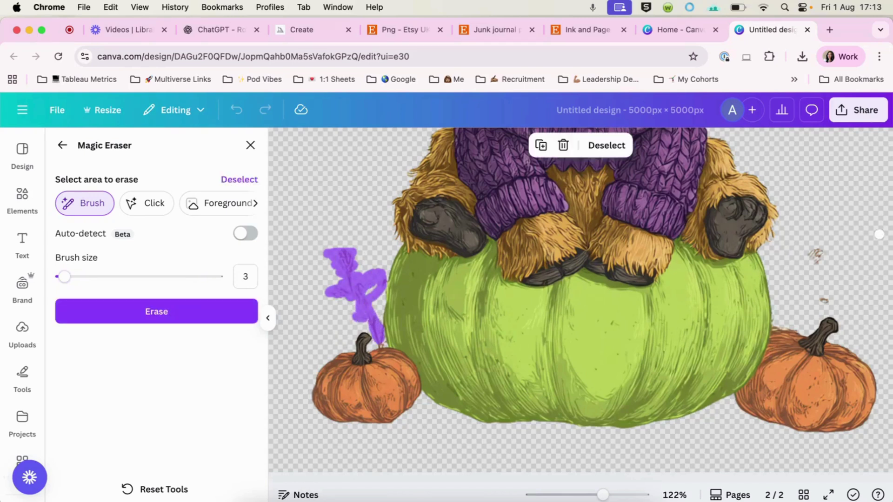
pyautogui.moveTo(822, 240); pyautogui.dragTo(823, 260)
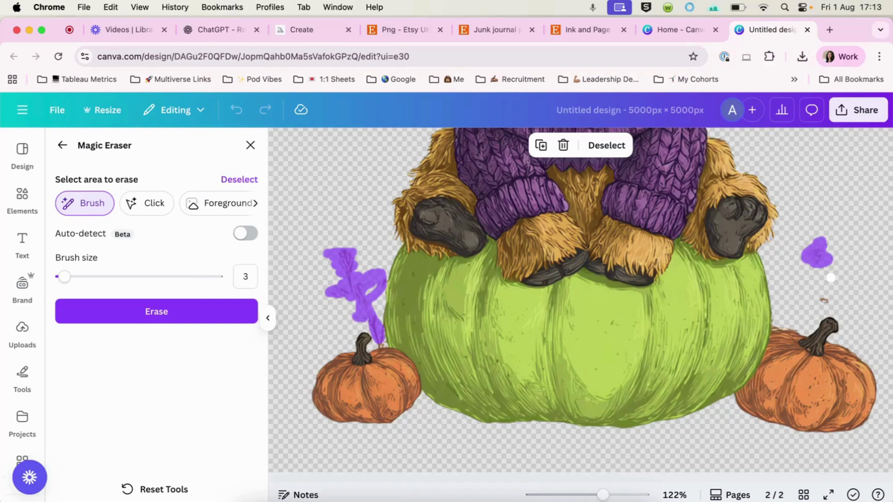
pyautogui.click(826, 298)
pyautogui.click(156, 312)
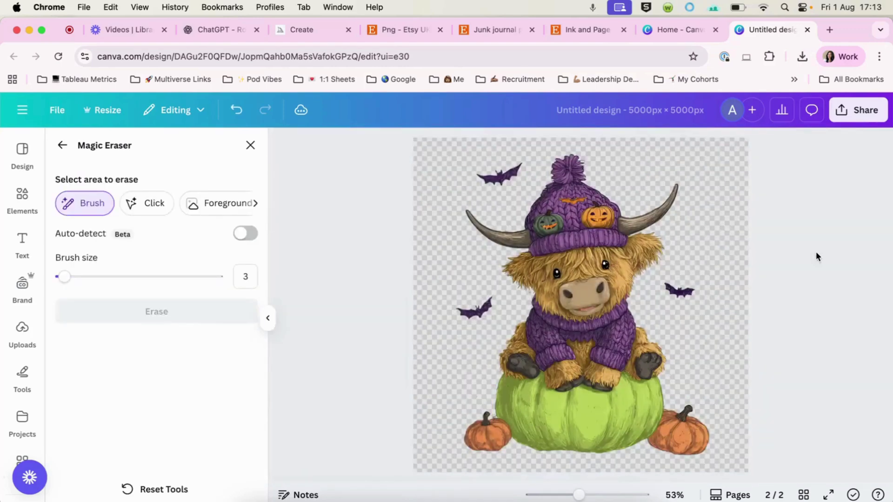
pyautogui.click(62, 145)
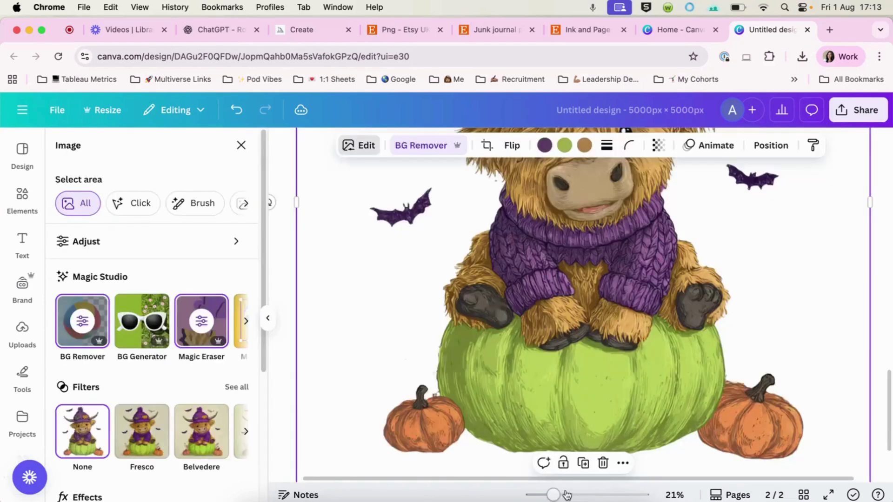
# Enlarge the cow image to about 4,855 × 4,855 using its top-right and bottom-left corner handles
pyautogui.moveTo(552, 496); pyautogui.dragTo(532, 495)
pyautogui.click(775, 368)
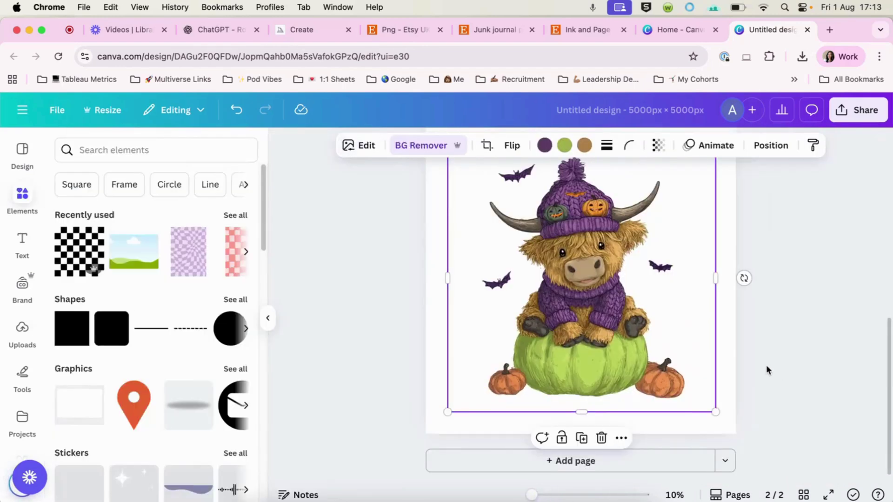
pyautogui.click(766, 364)
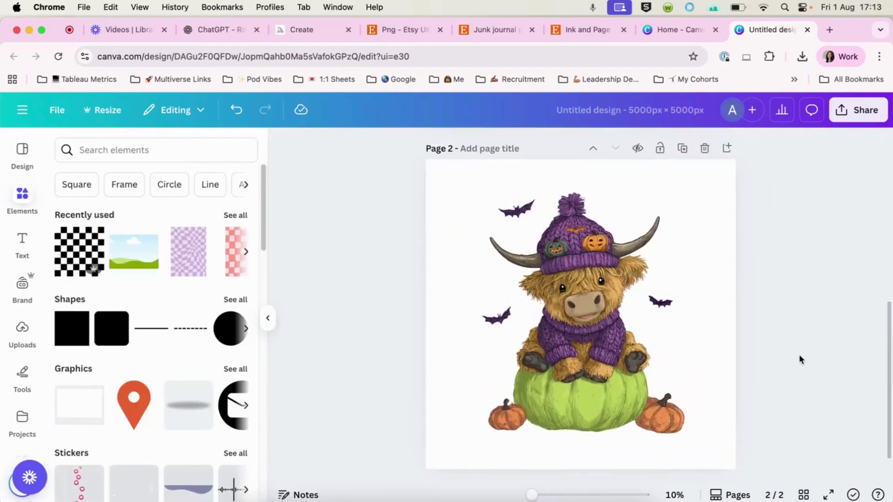
pyautogui.click(709, 205)
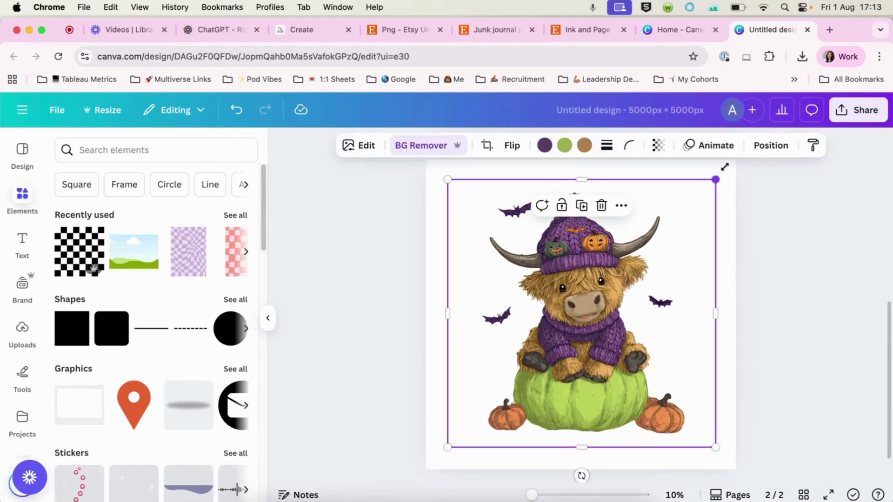
pyautogui.moveTo(716, 179); pyautogui.dragTo(735, 160)
pyautogui.moveTo(447, 447); pyautogui.dragTo(433, 460)
pyautogui.click(356, 383)
pyautogui.scroll(5, 825, 356)
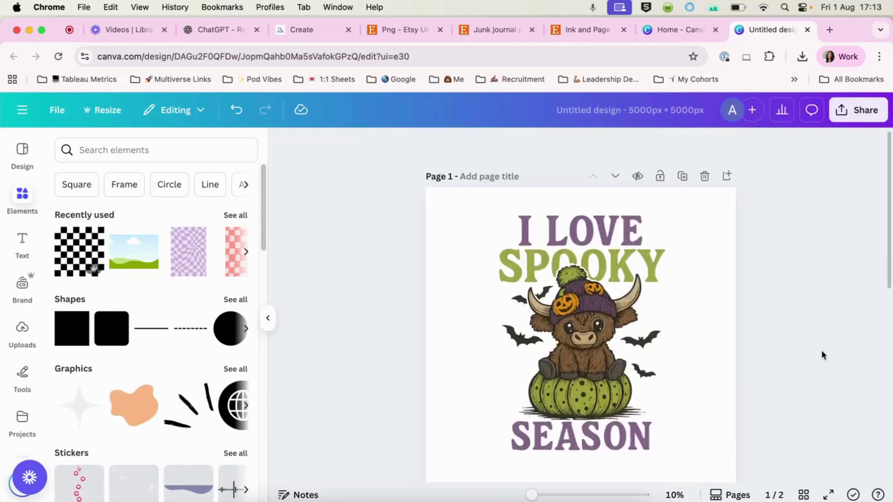
pyautogui.scroll(-1, 821, 351)
pyautogui.scroll(-10, 822, 349)
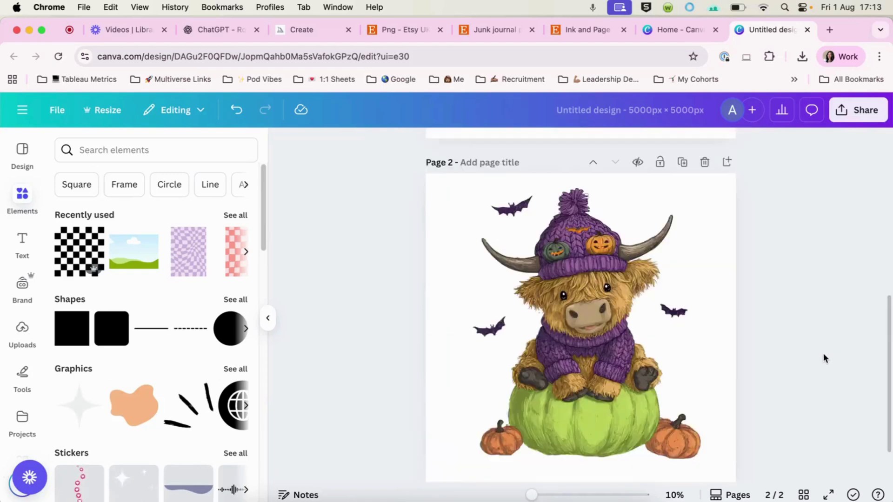